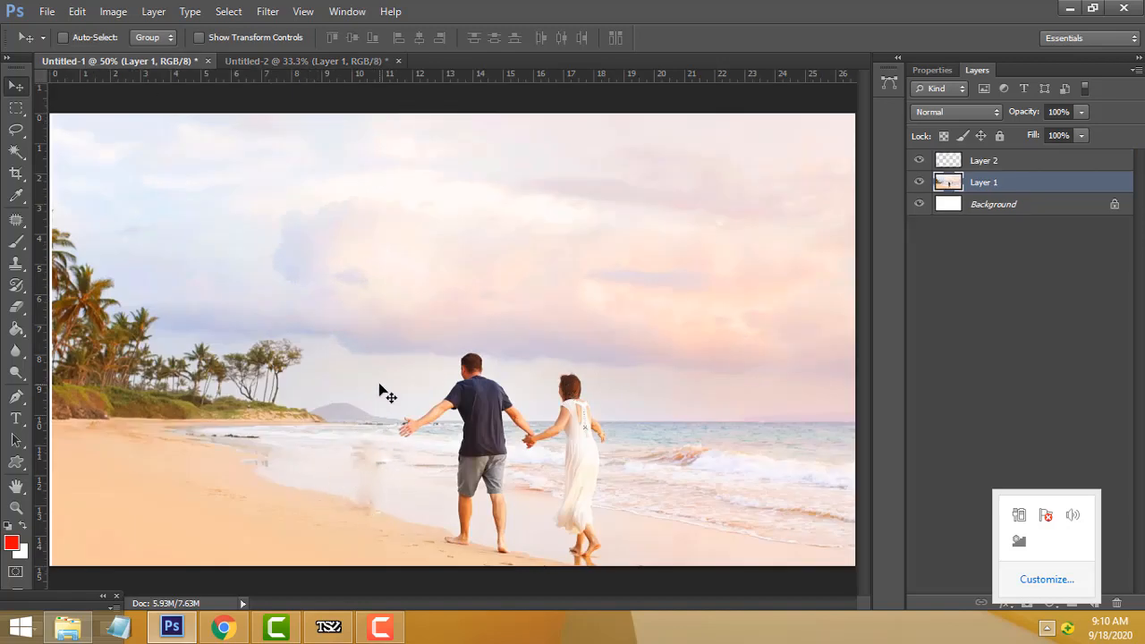
- Compare the retouched beach photo in Untitled-1 with the photo in Untitled-2 that still contains the child
key(ctrl+minus)
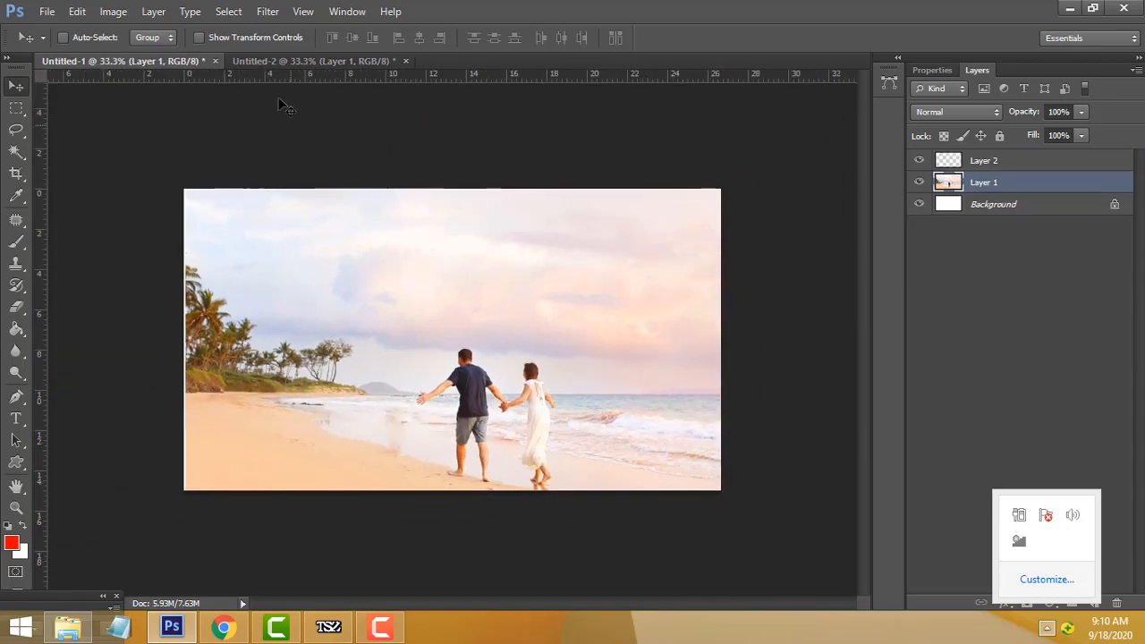
click(275, 63)
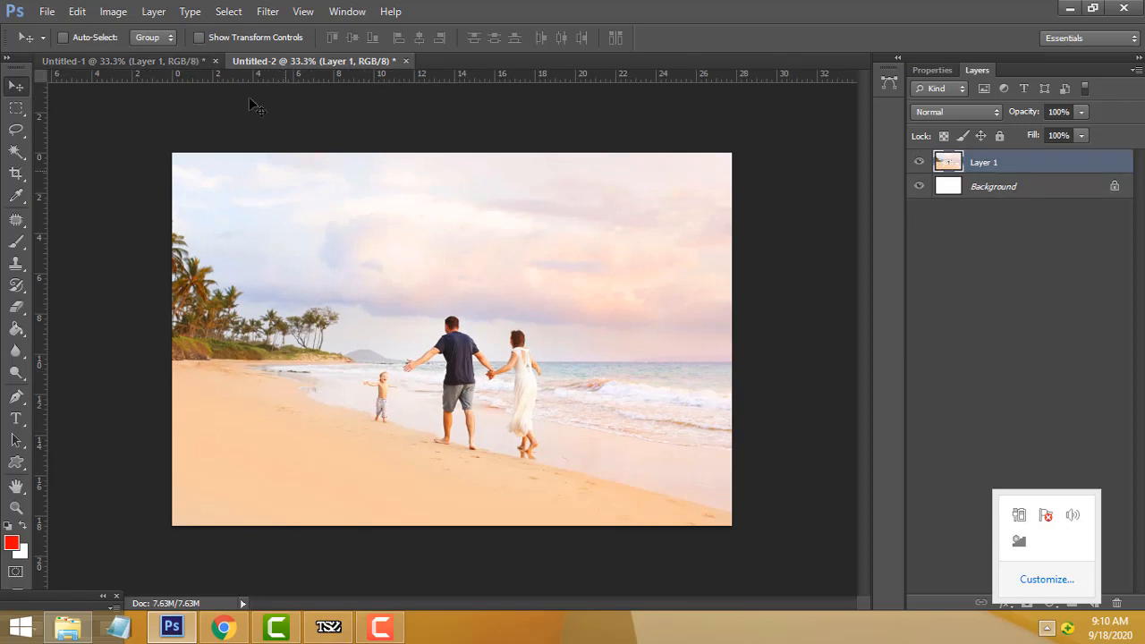
click(135, 64)
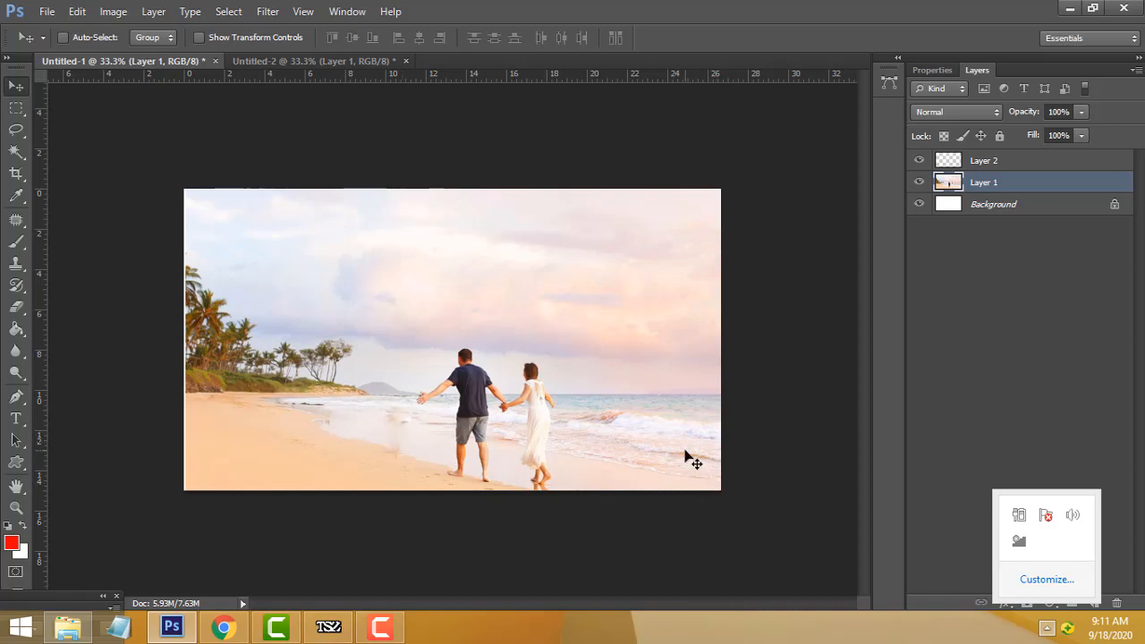
click(314, 58)
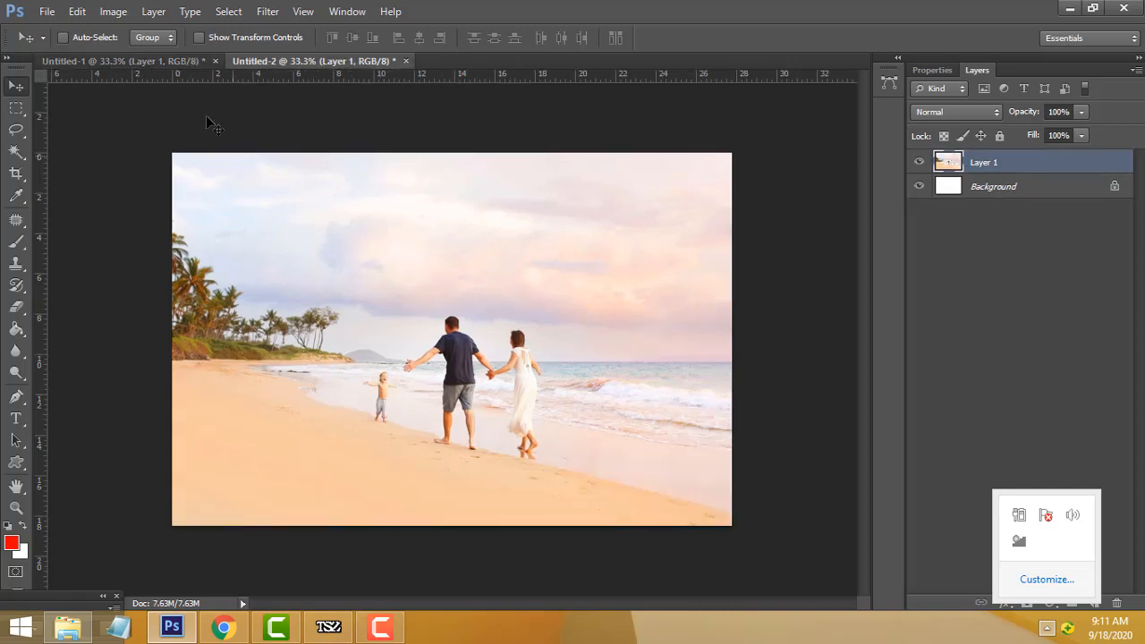
click(160, 60)
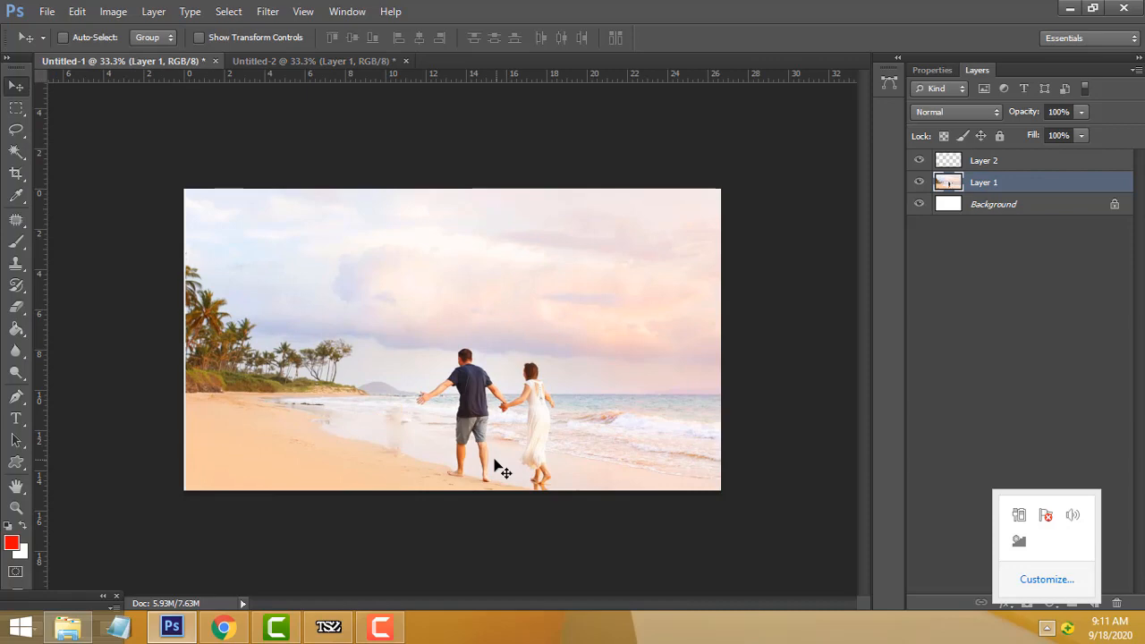
- Close the Untitled-1 document without saving its changes
click(314, 61)
drag(358, 60, 312, 59)
drag(158, 57, 211, 153)
click(638, 155)
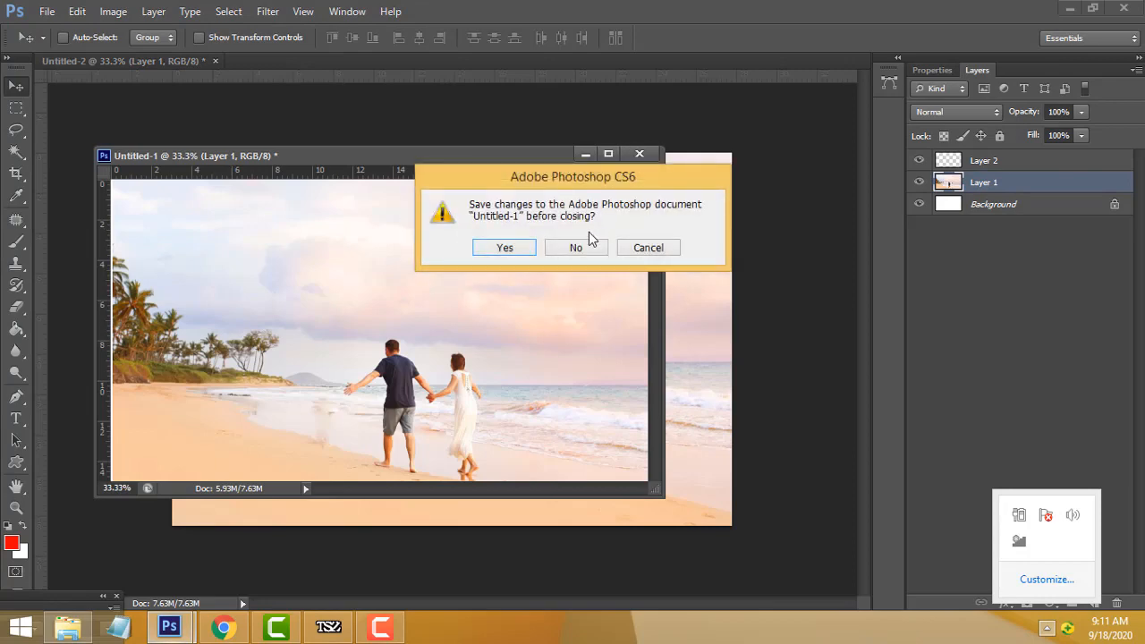
click(576, 247)
- Duplicate the Untitled-2 image as Untitled-2 copy and dock both documents in the main workspace
drag(119, 61, 306, 128)
right_click(307, 128)
click(358, 141)
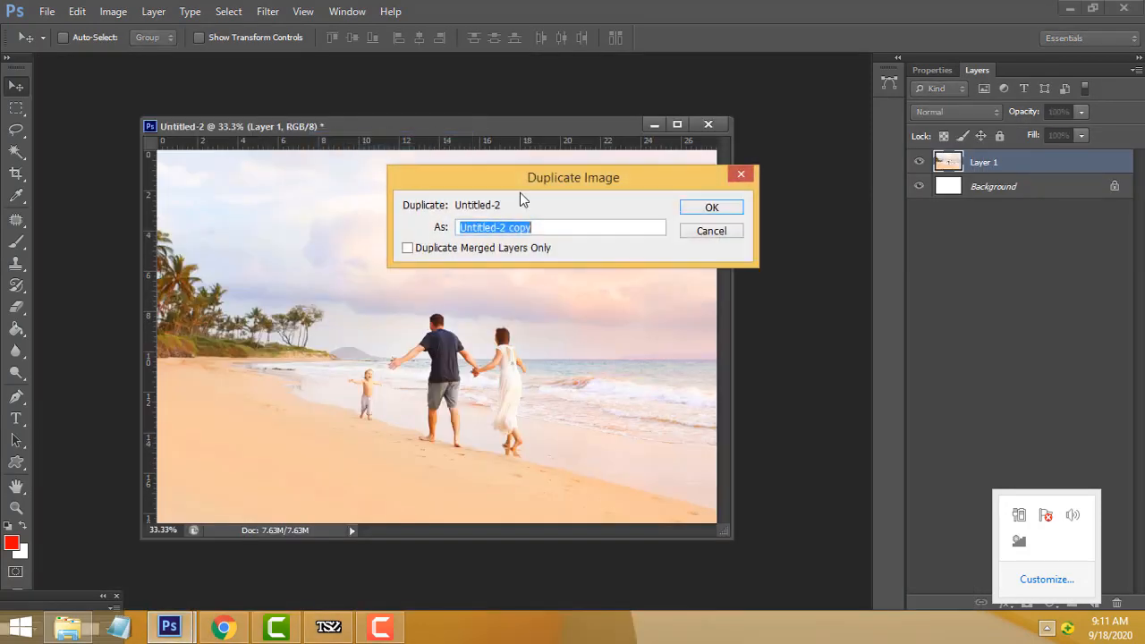
click(707, 209)
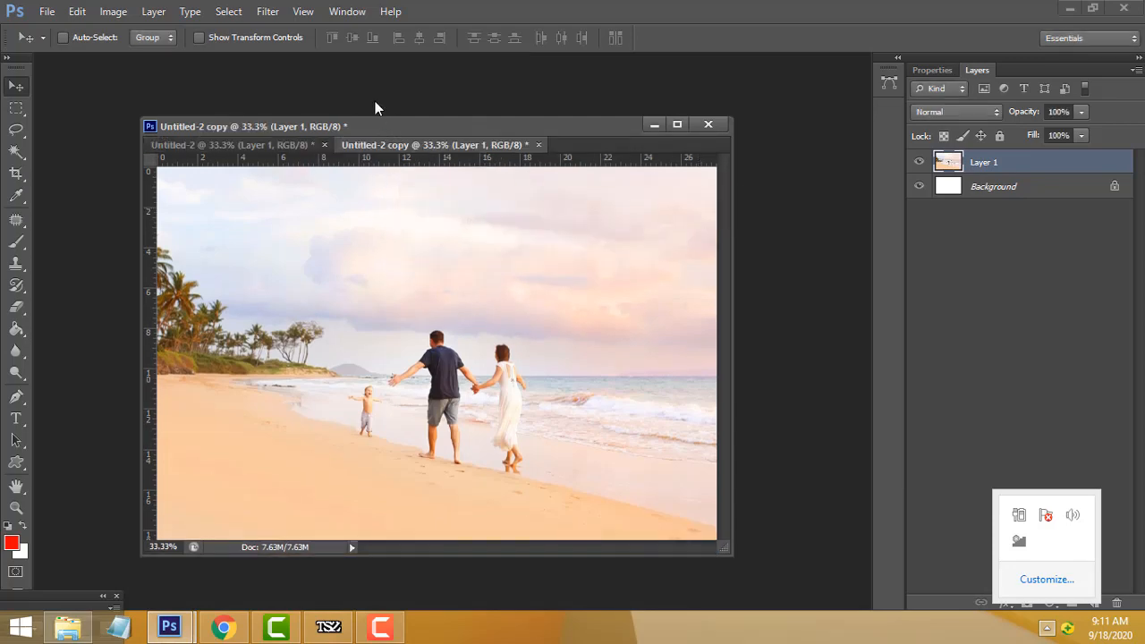
drag(381, 127, 329, 61)
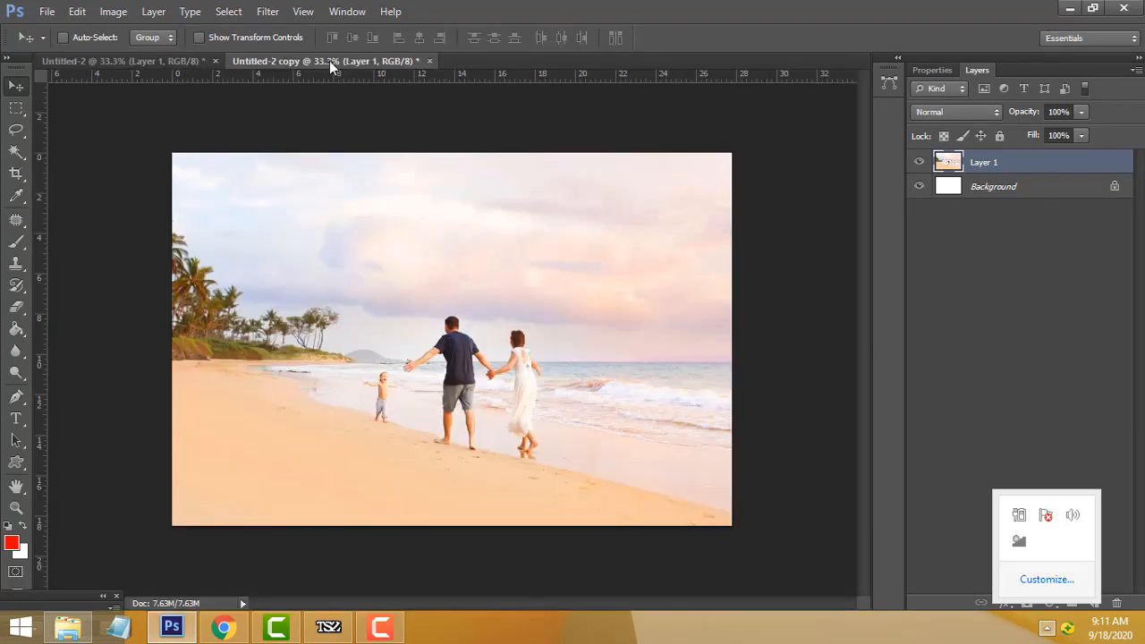
- Compare Untitled-2 with its copy and return to the Untitled-2 document
click(153, 61)
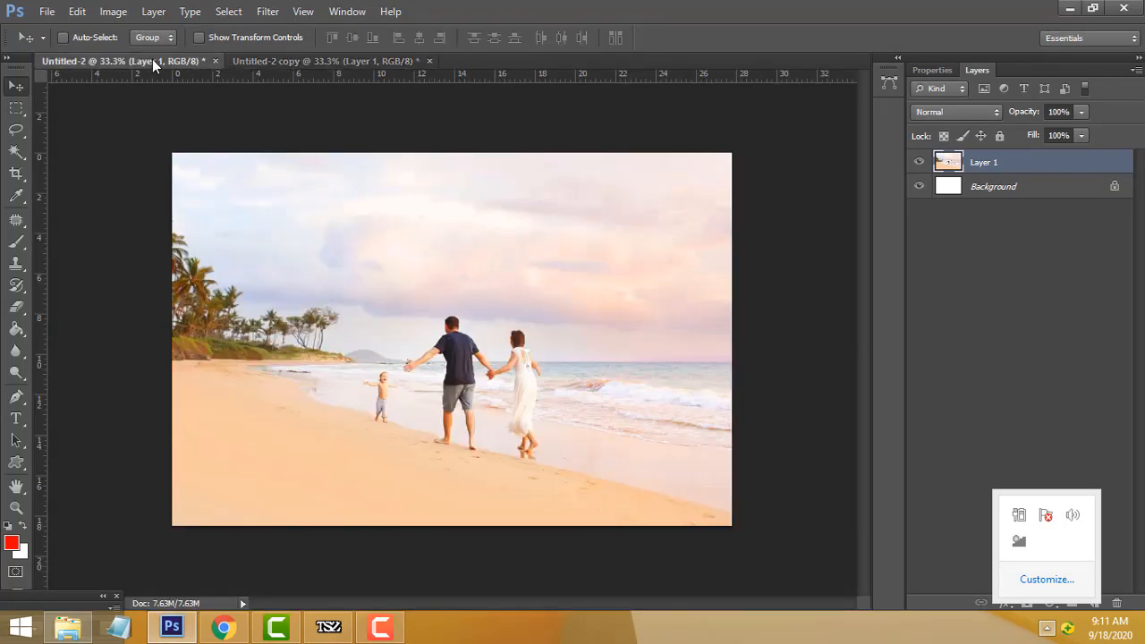
click(307, 62)
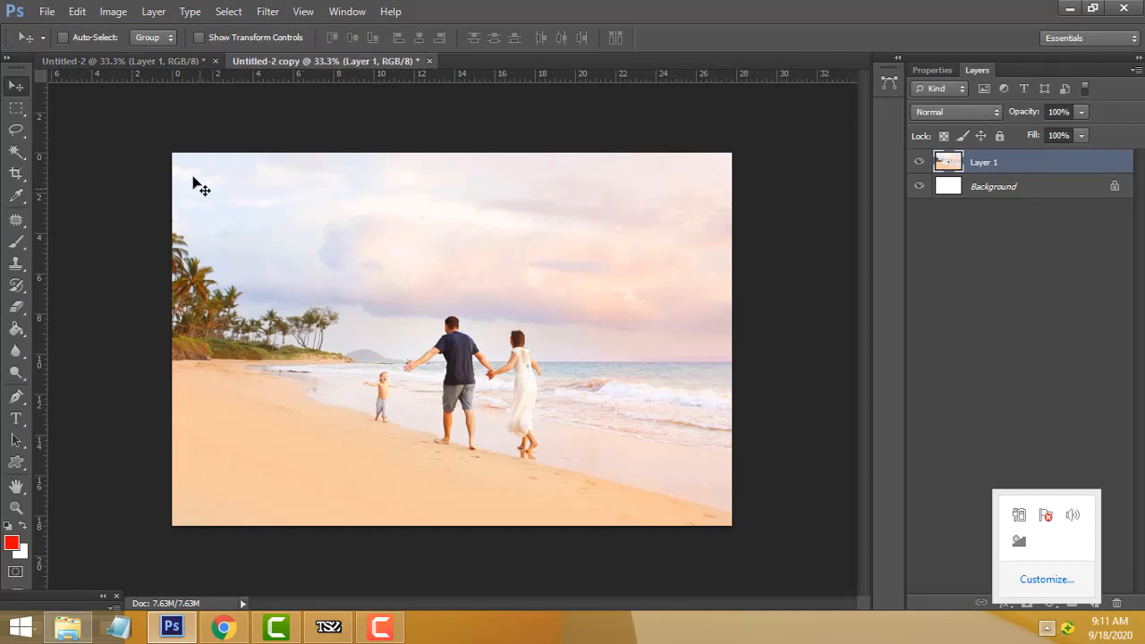
click(145, 64)
click(322, 65)
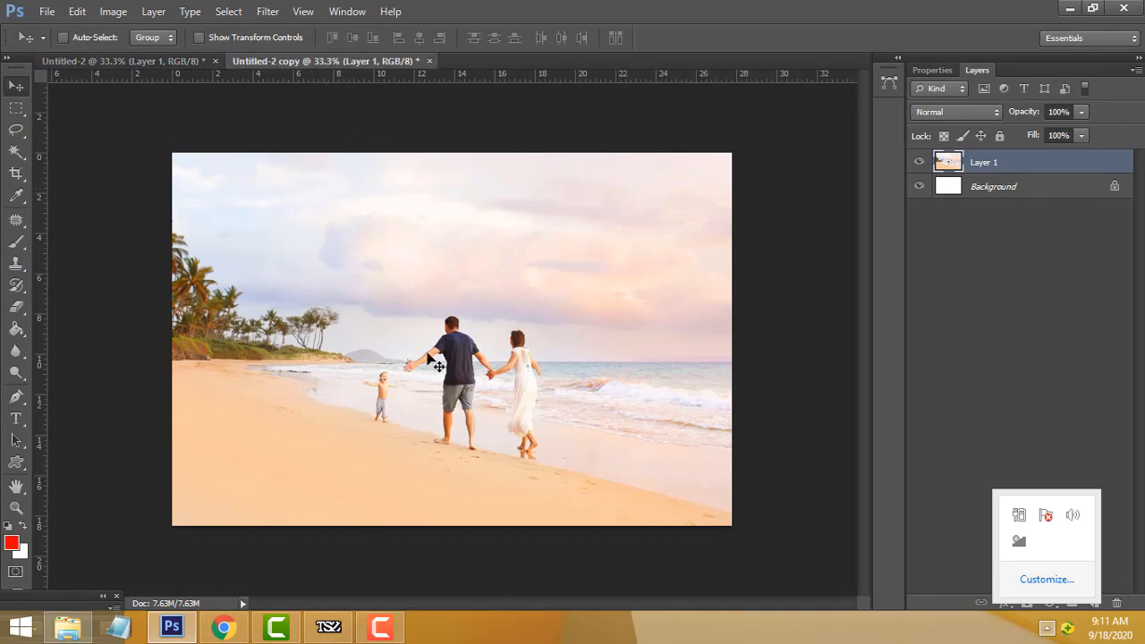
click(159, 62)
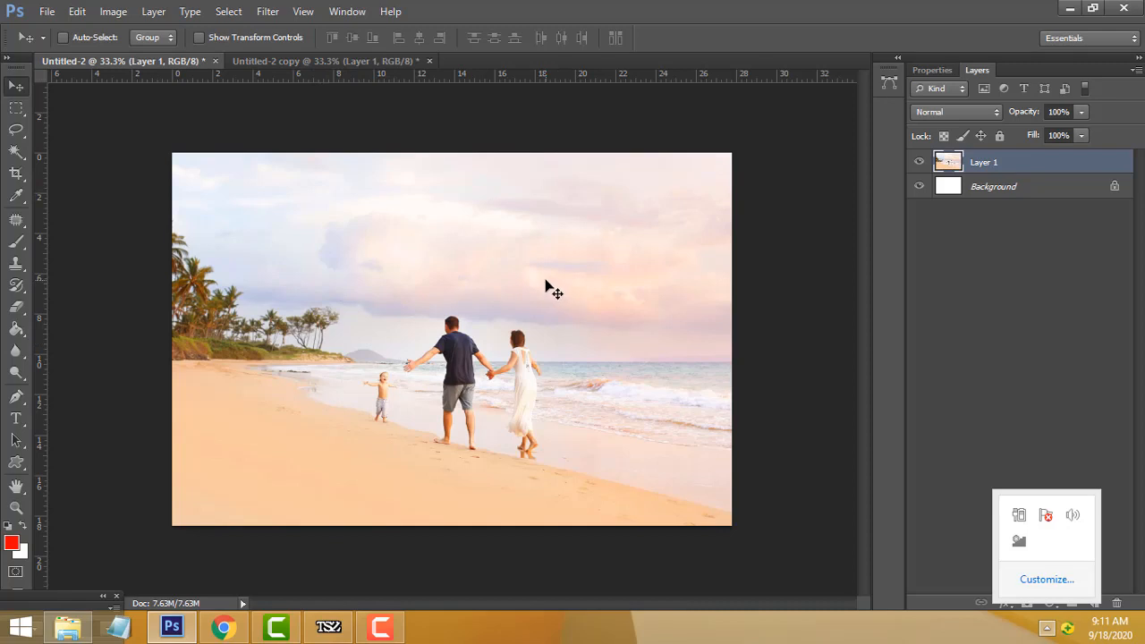
- Patch out the child's feet in Untitled-2 with the Patch Tool in Source mode, sampling the dry sand beside them
click(16, 507)
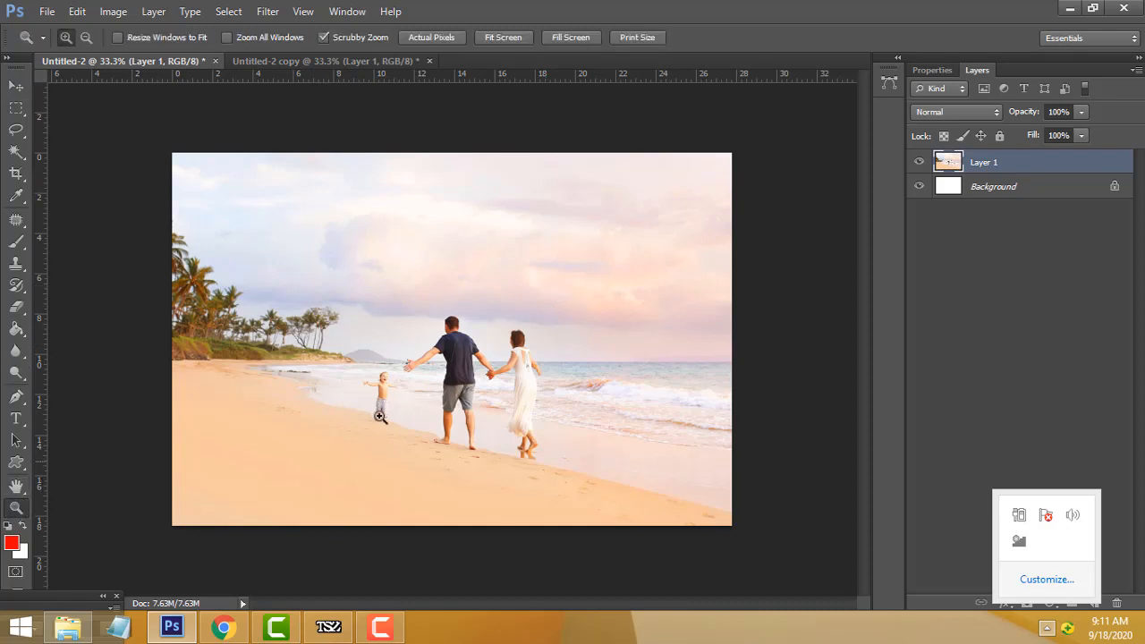
click(393, 391)
click(371, 393)
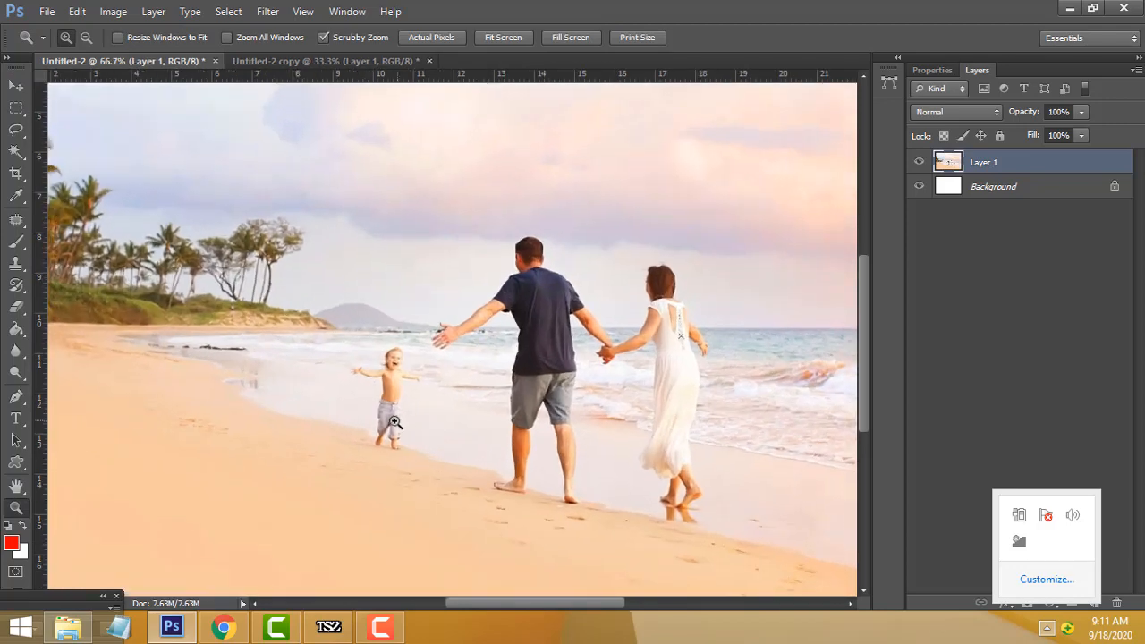
click(372, 411)
click(372, 413)
scroll(457, 454, down, 1)
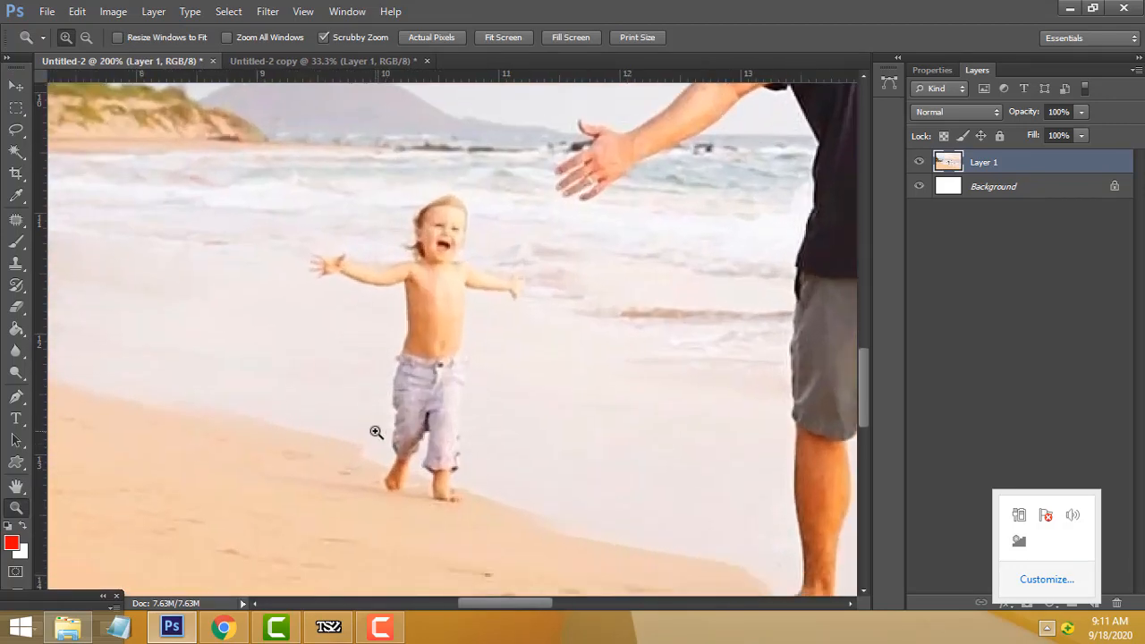
scroll(384, 438, up, 2)
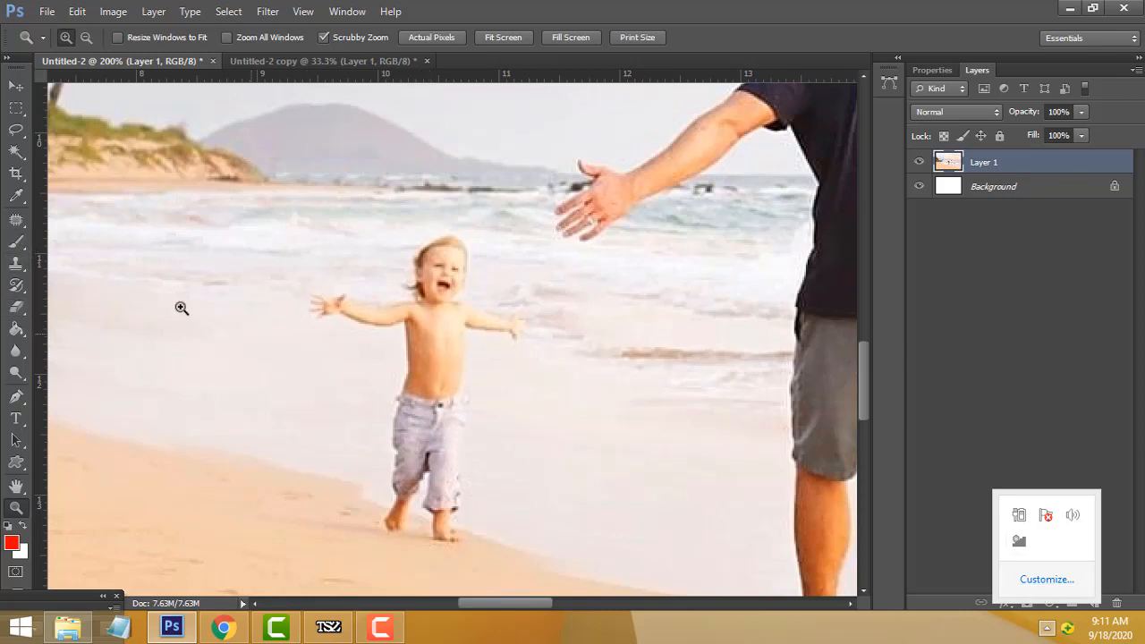
click(15, 266)
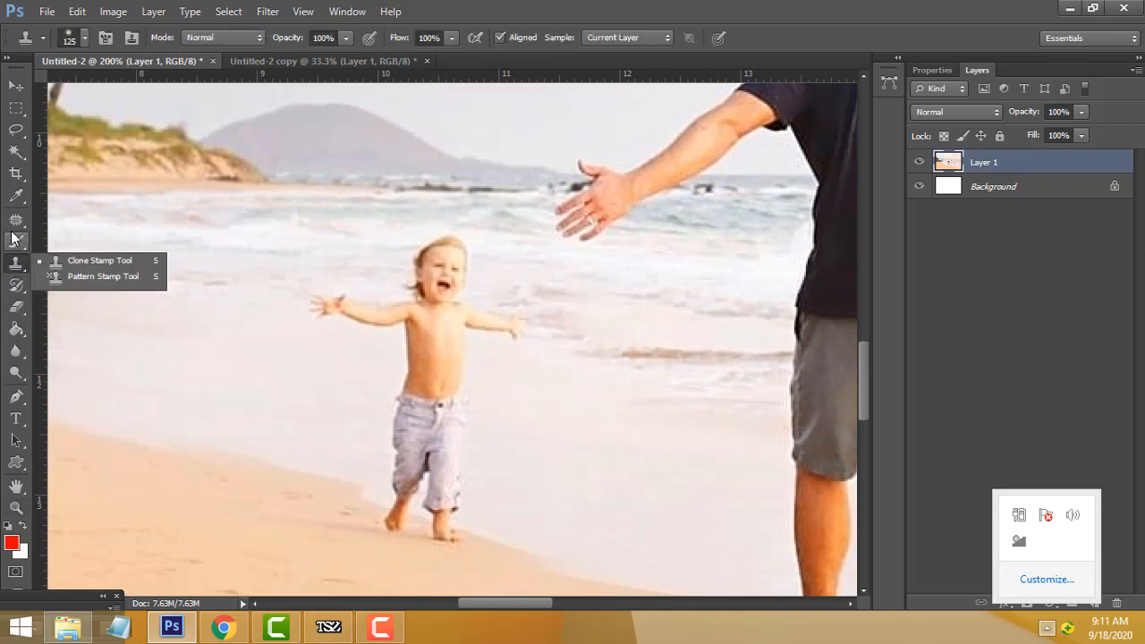
click(15, 222)
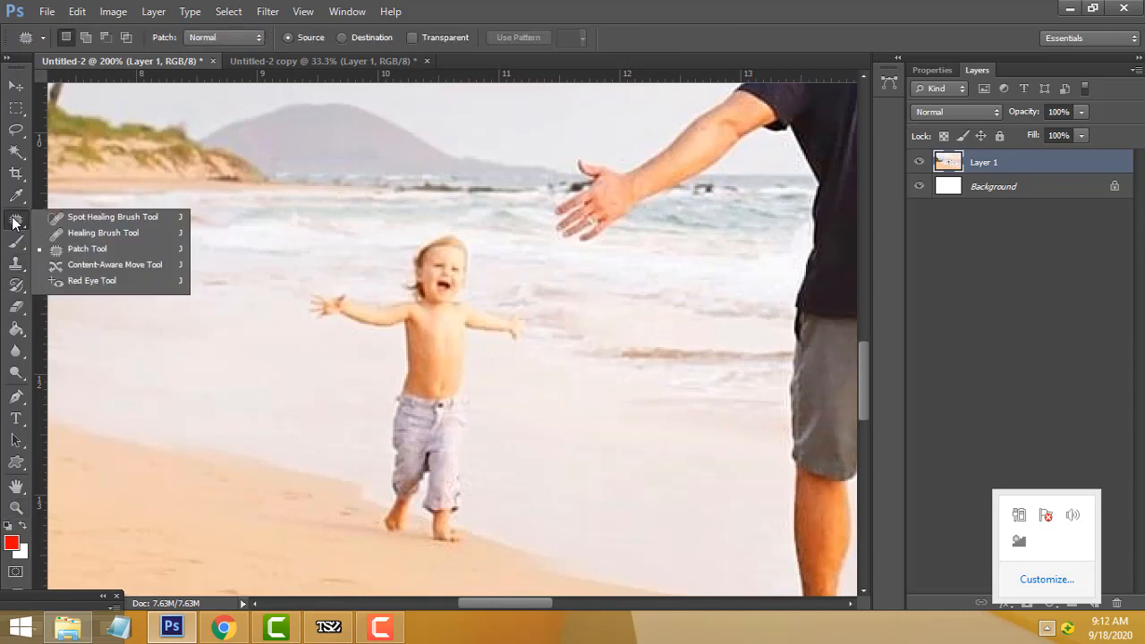
click(114, 251)
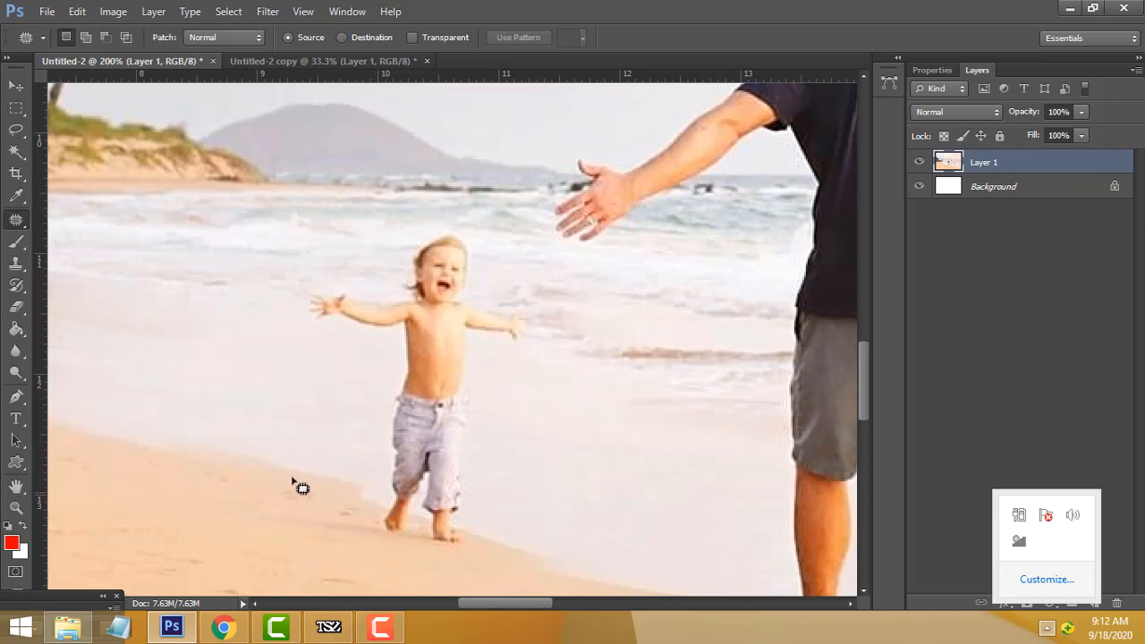
mouse_move(408, 514)
mouse_down()
mouse_move(473, 546)
mouse_move(369, 530)
mouse_move(380, 503)
mouse_move(389, 515)
mouse_move(272, 506)
mouse_up()
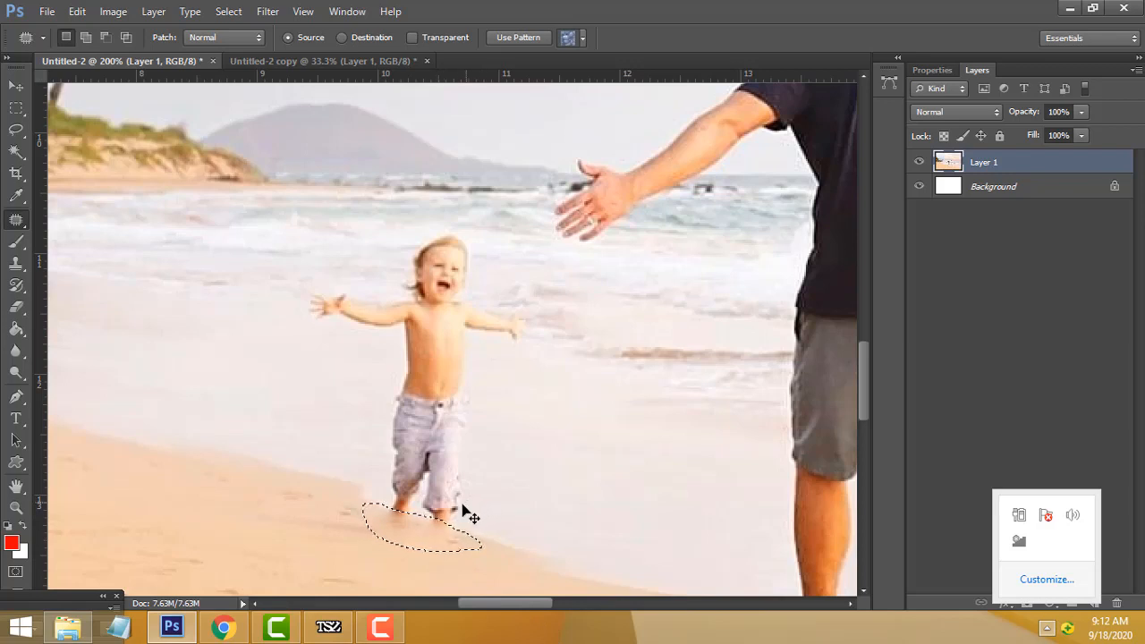
key(ctrl+d)
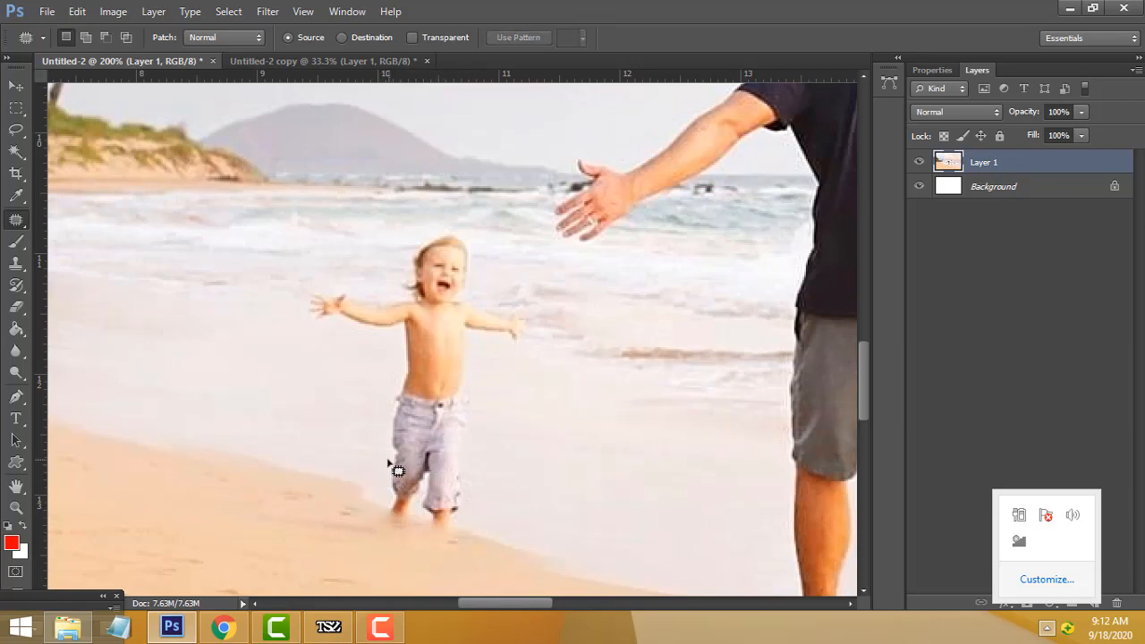
- Patch over the child's lower legs and shorts with the clean wet sand beside them
mouse_move(383, 467)
mouse_down()
mouse_move(431, 501)
mouse_move(492, 518)
mouse_move(417, 518)
mouse_move(378, 499)
mouse_move(381, 469)
mouse_up()
drag(435, 498, 526, 537)
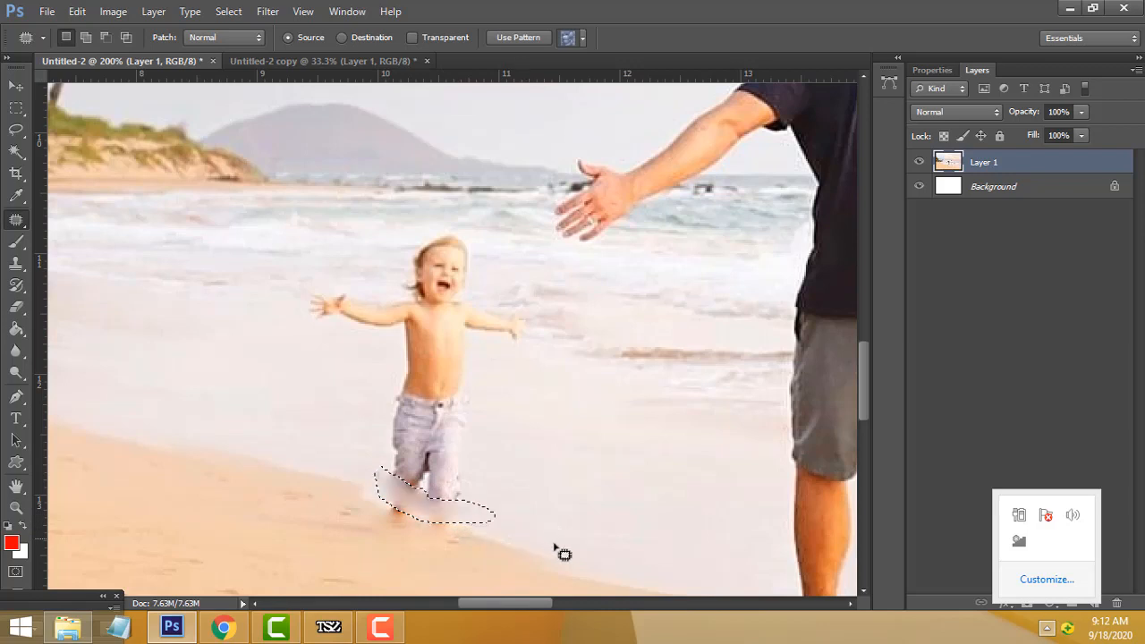
mouse_move(466, 493)
mouse_down()
mouse_move(415, 494)
mouse_move(332, 432)
mouse_move(363, 411)
mouse_move(443, 400)
mouse_move(510, 437)
mouse_move(464, 501)
mouse_up()
mouse_move(470, 452)
mouse_down()
mouse_move(519, 475)
mouse_move(506, 450)
mouse_up()
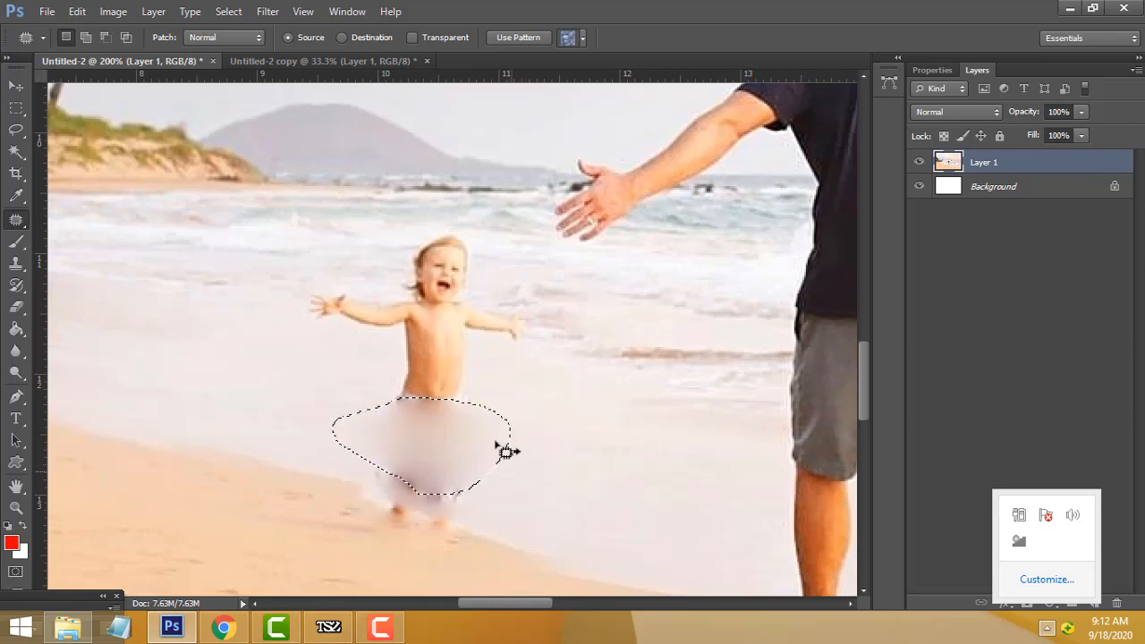
key(ctrl+d)
- Patch over the child's torso, head and outstretched arms, sampling the beach and surf toward the man
mouse_move(466, 402)
mouse_down()
mouse_move(351, 364)
mouse_move(377, 333)
mouse_move(442, 331)
mouse_move(487, 352)
mouse_move(467, 402)
mouse_up()
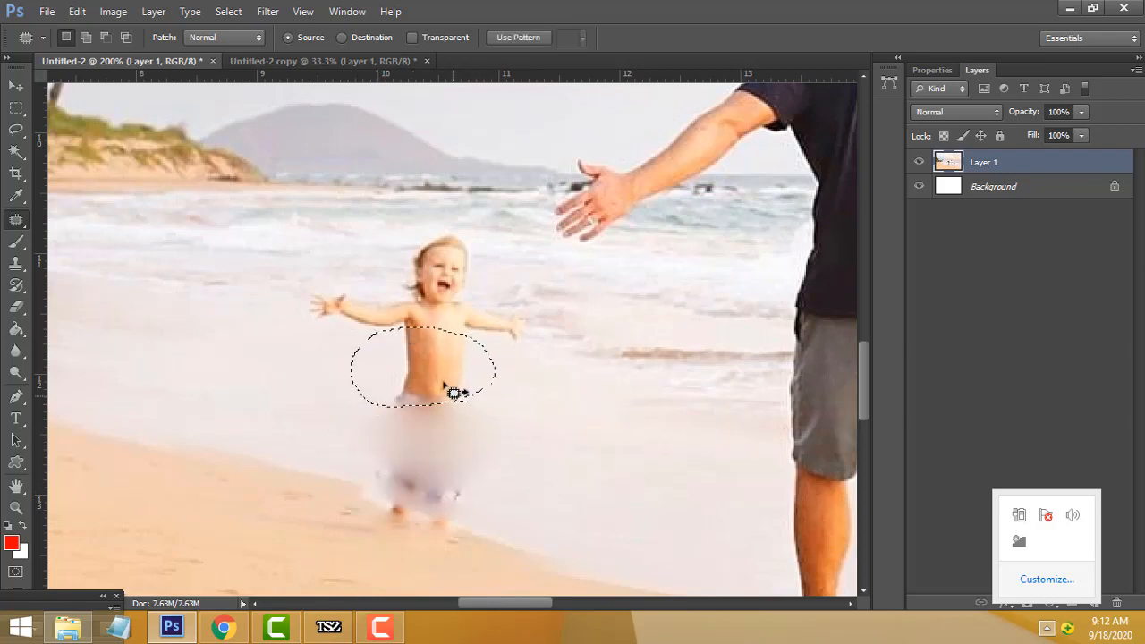
drag(419, 374, 557, 403)
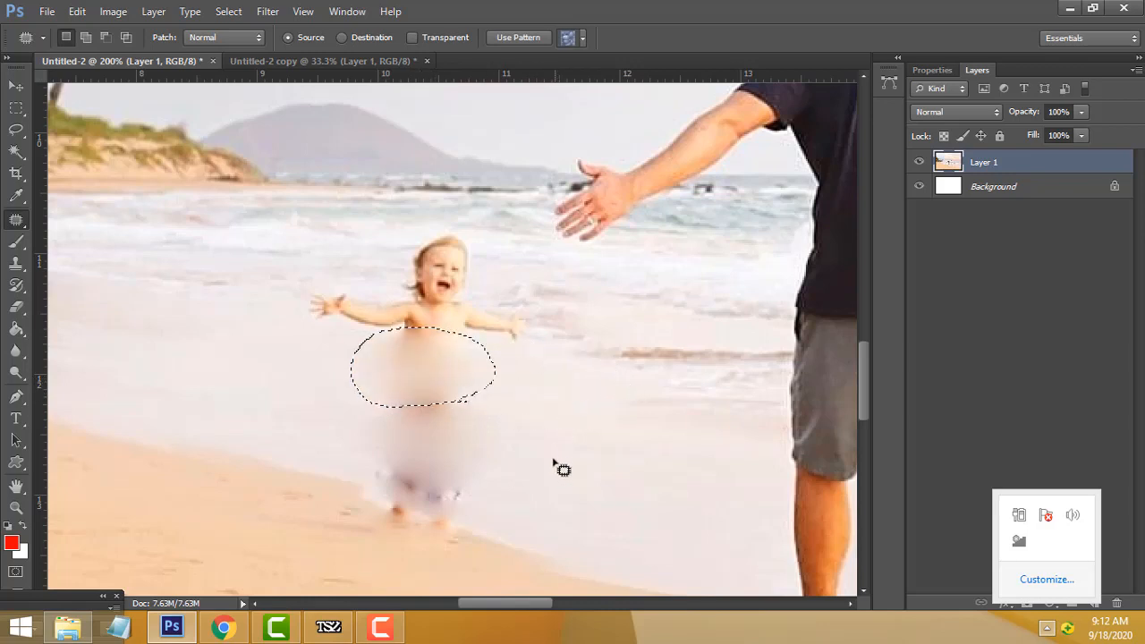
scroll(555, 474, up, 3)
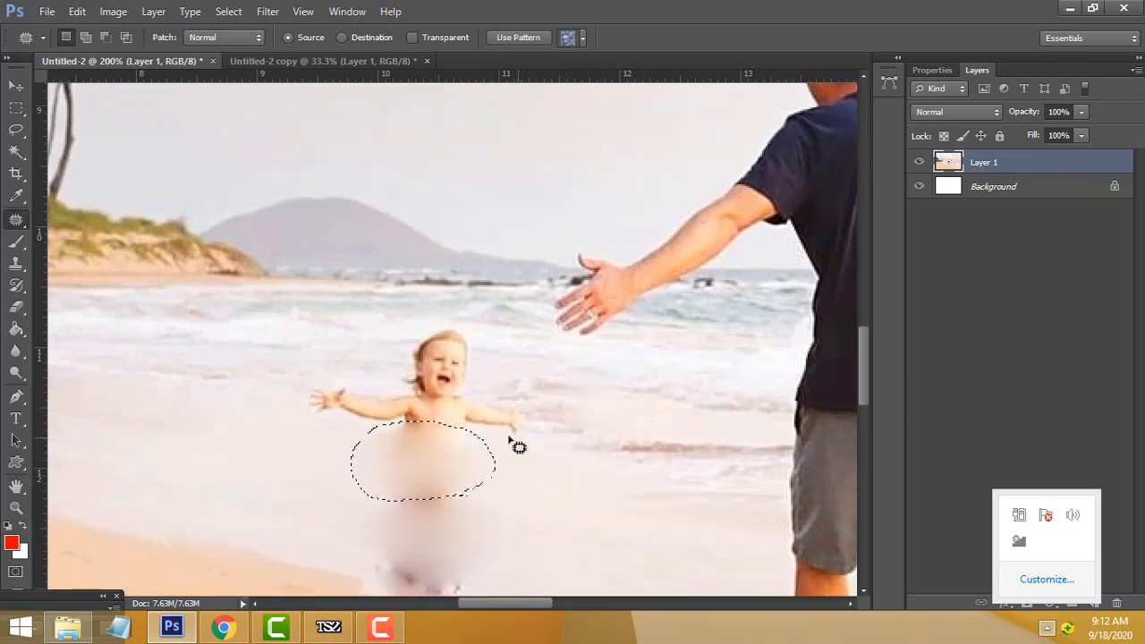
mouse_move(515, 438)
mouse_down()
mouse_move(373, 430)
mouse_move(301, 405)
mouse_move(317, 376)
mouse_move(442, 325)
mouse_move(477, 325)
mouse_move(501, 358)
mouse_move(519, 440)
mouse_up()
drag(424, 393, 578, 427)
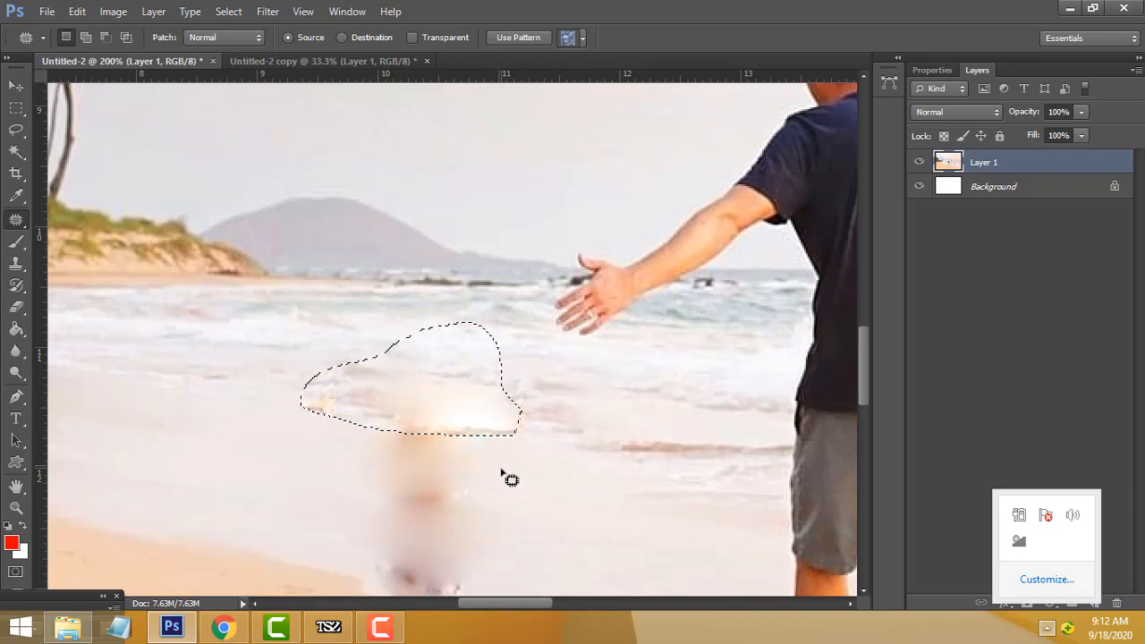
key(ctrl+d)
- Patch the blurred column where the child's body stood and the foot remnants along the shoreline
scroll(501, 474, down, 4)
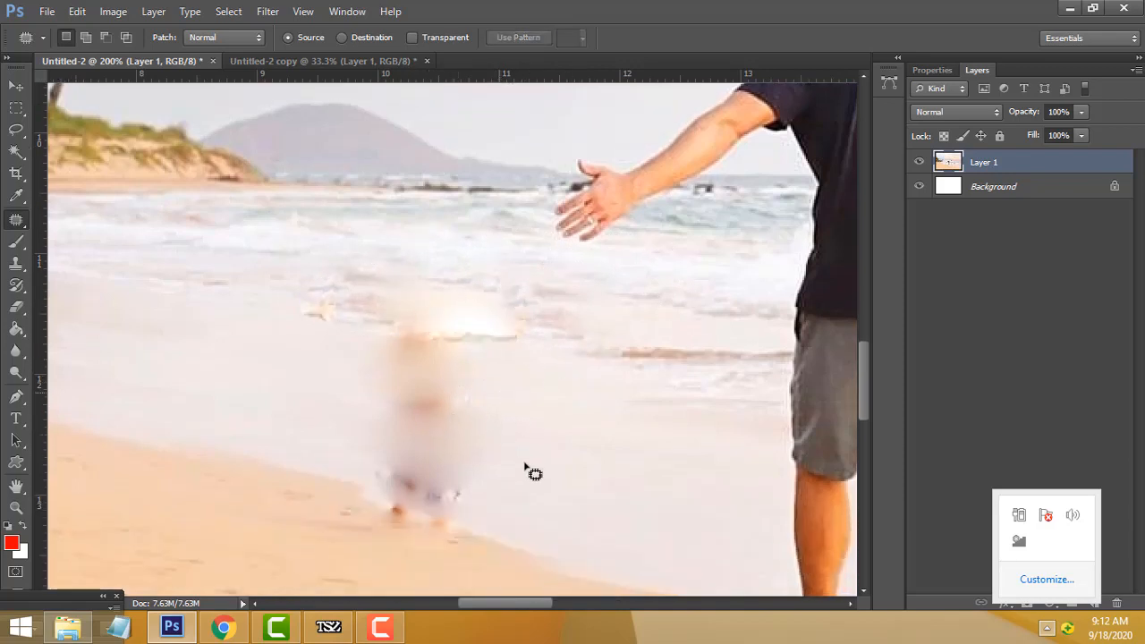
mouse_move(475, 497)
mouse_down()
mouse_move(462, 534)
mouse_move(400, 516)
mouse_move(384, 421)
mouse_move(406, 360)
mouse_move(431, 363)
mouse_move(458, 391)
mouse_move(481, 517)
mouse_up()
drag(455, 470, 510, 476)
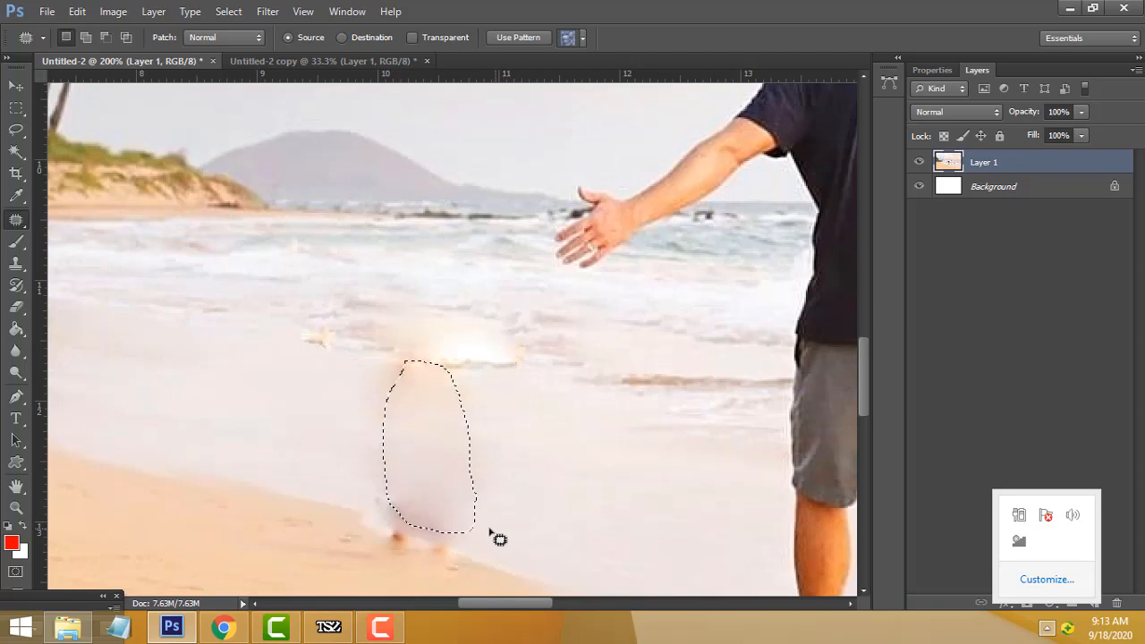
key(ctrl+d)
mouse_move(456, 550)
mouse_down()
mouse_move(384, 527)
mouse_move(371, 503)
mouse_move(441, 504)
mouse_move(478, 537)
mouse_move(453, 550)
mouse_move(442, 540)
mouse_move(500, 544)
mouse_move(387, 521)
mouse_move(365, 494)
mouse_move(424, 501)
mouse_move(459, 530)
mouse_move(443, 545)
mouse_move(344, 498)
mouse_move(506, 549)
mouse_up()
scroll(536, 577, down, 1)
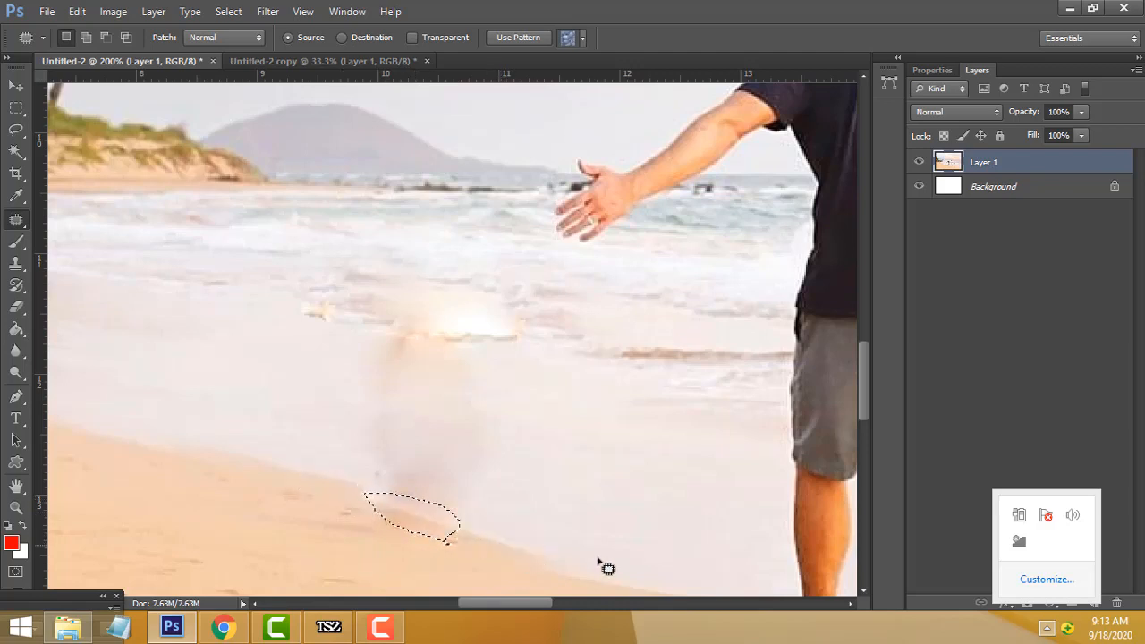
key(ctrl+d)
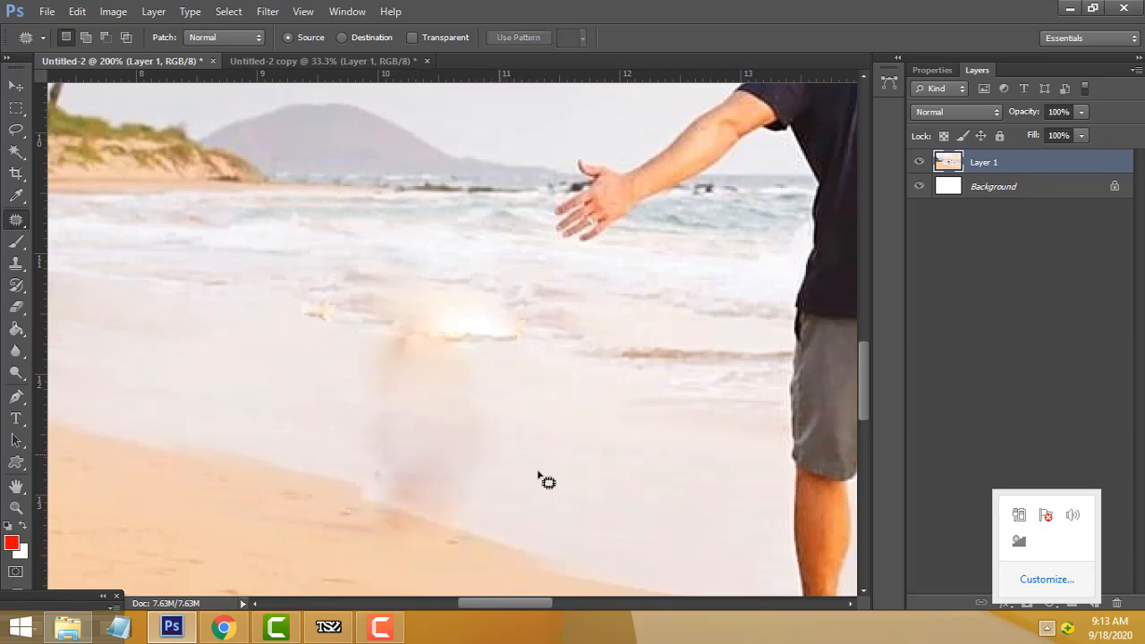
- Patch the remaining smudges on the wet sand above the shoreline with clean sand beside them
scroll(508, 516, up, 1)
mouse_move(474, 535)
mouse_down()
mouse_move(366, 429)
mouse_move(409, 356)
mouse_move(480, 467)
mouse_move(474, 535)
mouse_up()
drag(396, 454, 508, 474)
key(ctrl+d)
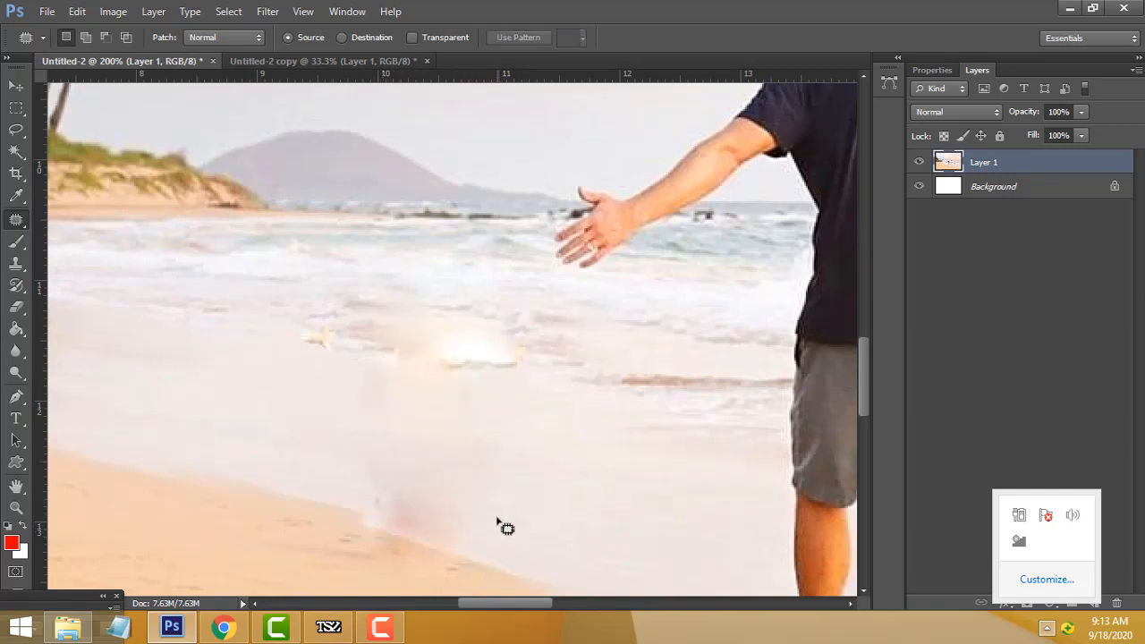
mouse_move(488, 537)
mouse_down()
mouse_move(418, 532)
mouse_move(377, 502)
mouse_move(379, 404)
mouse_move(411, 376)
mouse_move(448, 374)
mouse_move(495, 458)
mouse_move(492, 547)
mouse_move(468, 531)
mouse_up()
drag(381, 486, 501, 514)
key(ctrl+d)
- Patch the blurred shoreline where the feet stood, sampling clean wet sand and the nearby edge of dry sand
mouse_move(462, 547)
mouse_down()
mouse_move(376, 527)
mouse_move(411, 493)
mouse_move(462, 546)
mouse_move(521, 542)
mouse_move(598, 578)
mouse_up()
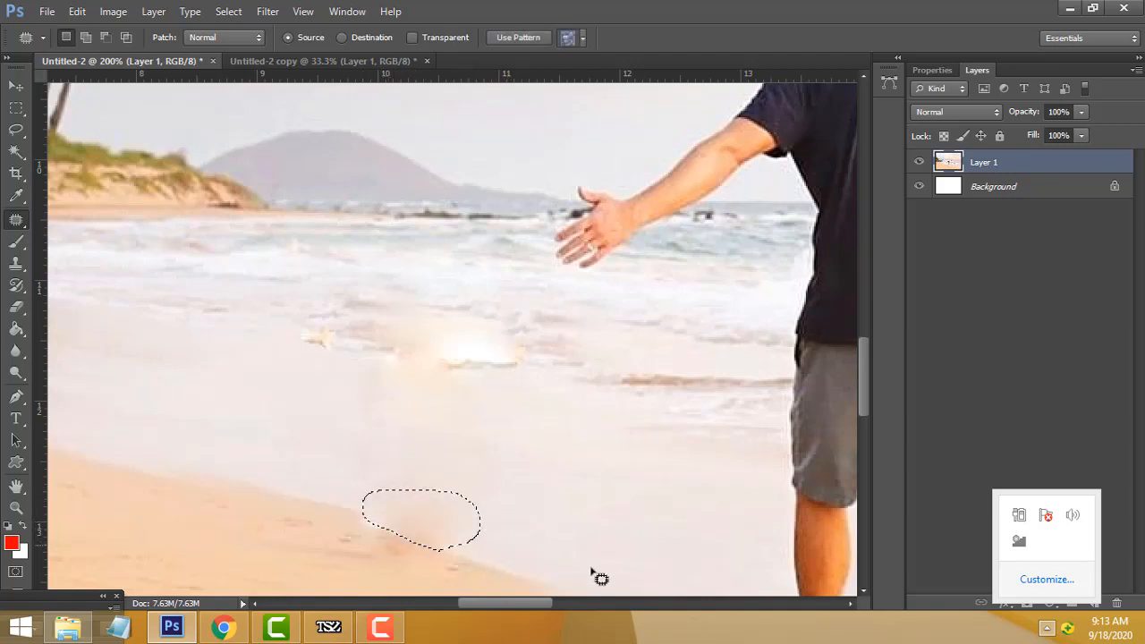
key(ctrl+d)
mouse_move(468, 556)
mouse_down()
mouse_move(387, 543)
mouse_move(352, 514)
mouse_move(385, 495)
mouse_move(474, 511)
mouse_move(468, 554)
mouse_up()
mouse_move(393, 535)
mouse_down()
mouse_move(271, 493)
mouse_move(299, 509)
mouse_up()
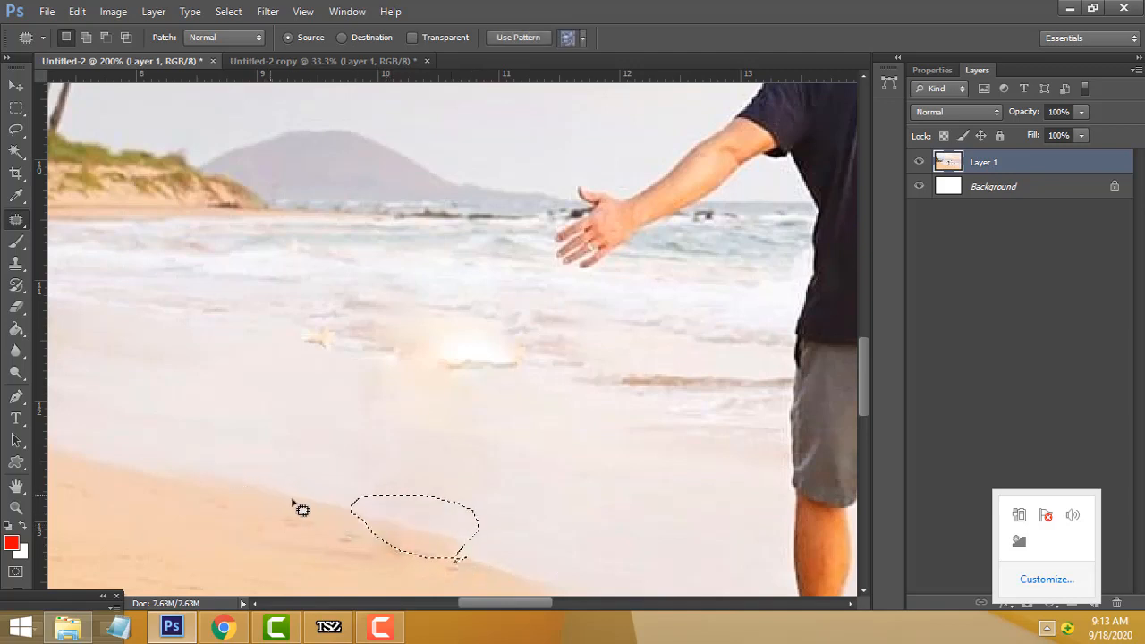
- Patch the smudge along the edge of the dry sand where the child's feet stood, sampling clean dry sand nearby
key(ctrl+d)
scroll(613, 517, down, 2)
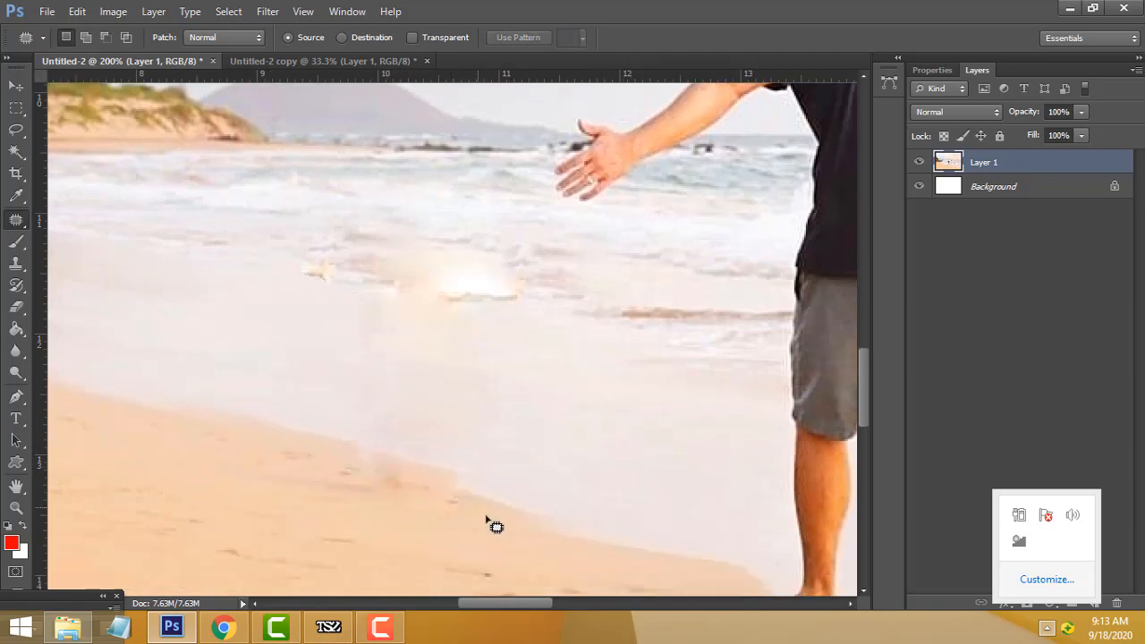
mouse_move(458, 524)
mouse_down()
mouse_move(366, 509)
mouse_move(307, 462)
mouse_move(391, 462)
mouse_move(464, 495)
mouse_move(456, 516)
mouse_up()
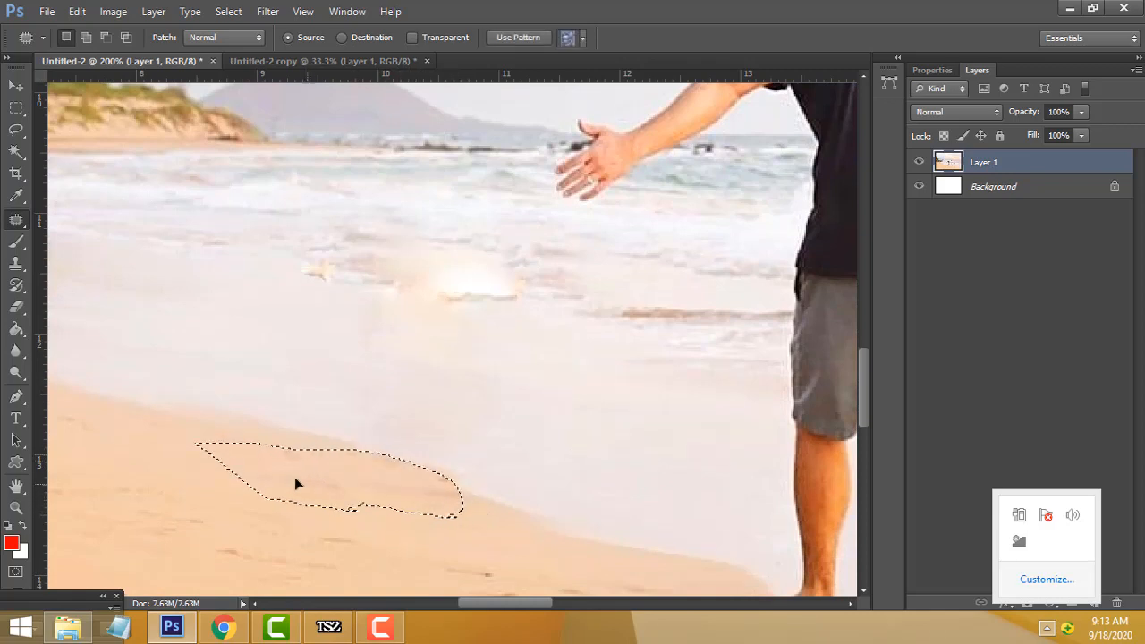
click(364, 522)
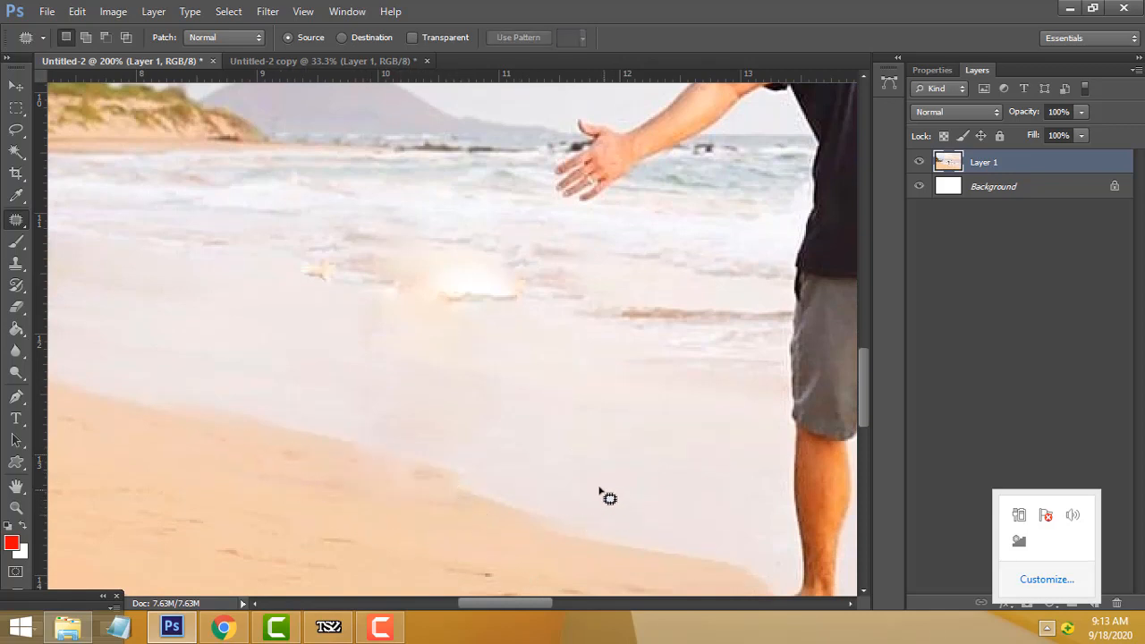
- Patch the bright glowing spot at the edge of the surf between the starfish-shaped remnant and the man
scroll(608, 497, up, 2)
mouse_move(511, 425)
mouse_down()
mouse_move(397, 417)
mouse_move(343, 390)
mouse_move(331, 357)
mouse_move(379, 323)
mouse_move(470, 338)
mouse_move(507, 366)
mouse_move(507, 424)
mouse_up()
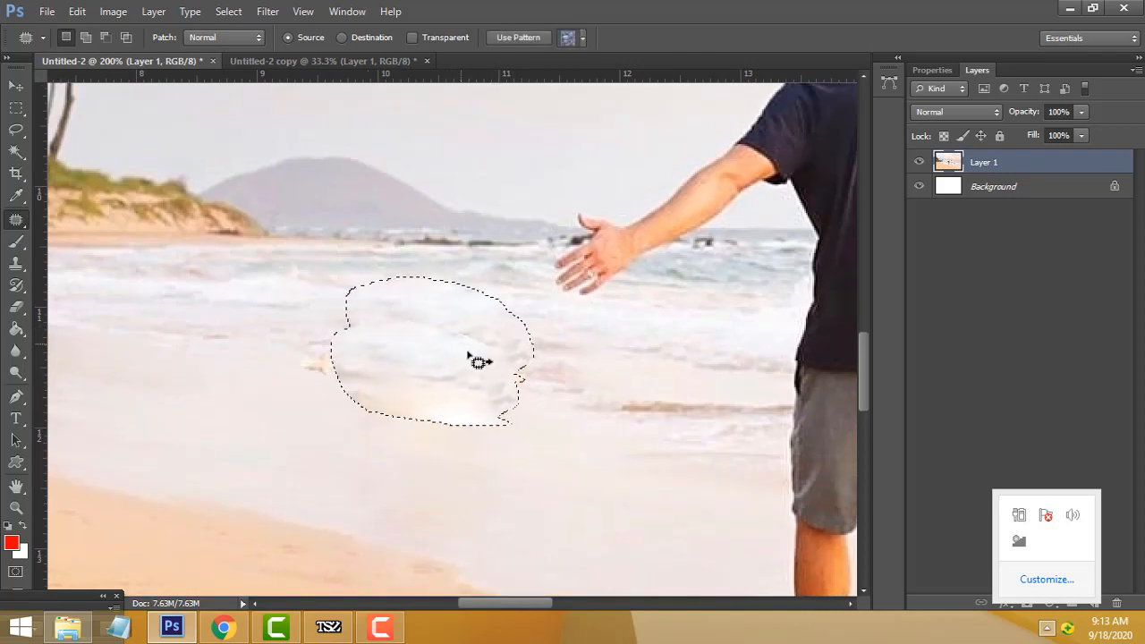
drag(478, 360, 560, 455)
click(562, 458)
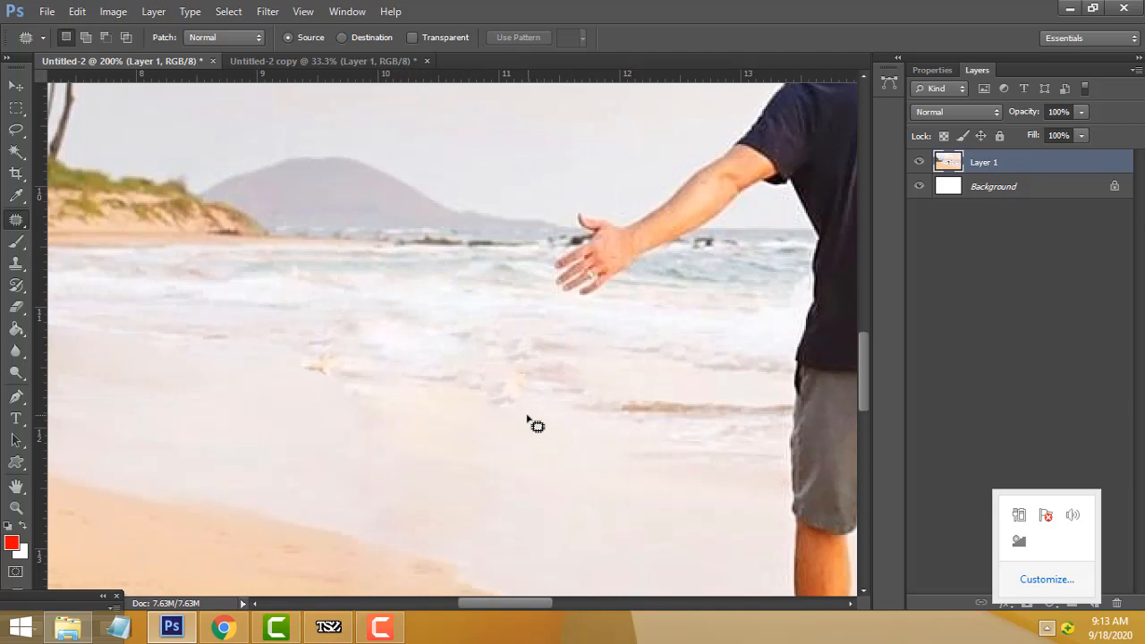
- Patch the small smudge in the surf toward the man and the starfish-shaped remnant with clean areas nearby
mouse_move(527, 417)
mouse_down()
mouse_move(477, 370)
mouse_move(509, 357)
mouse_move(524, 402)
mouse_up()
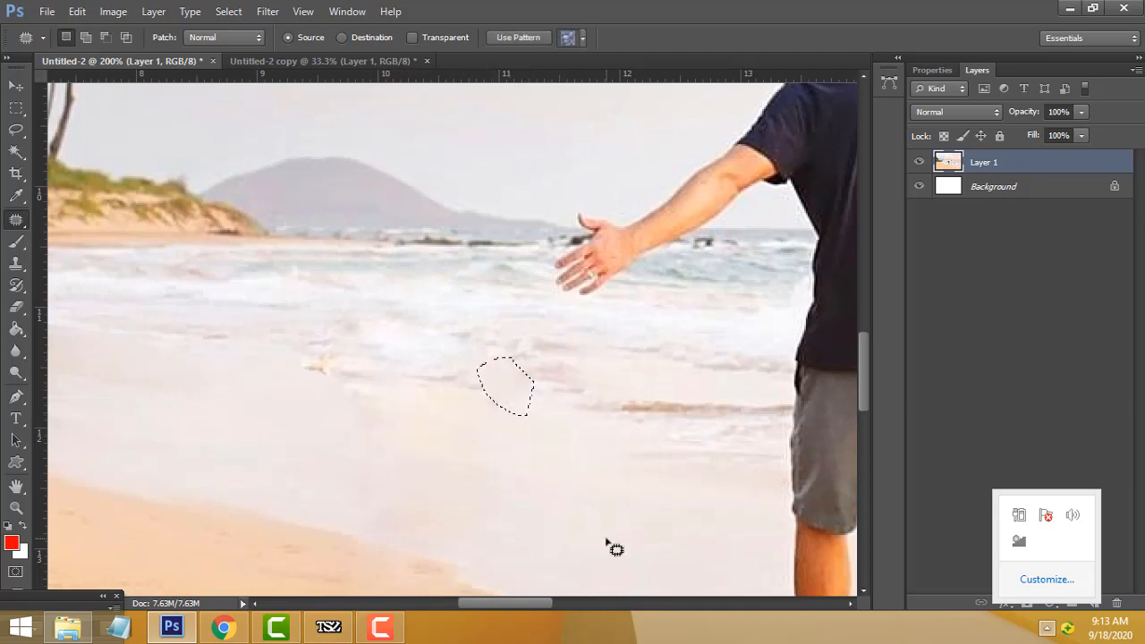
click(563, 501)
mouse_move(358, 388)
mouse_down()
mouse_move(319, 381)
mouse_move(289, 342)
mouse_move(356, 320)
mouse_move(397, 339)
mouse_move(355, 385)
mouse_move(295, 362)
mouse_up()
click(408, 455)
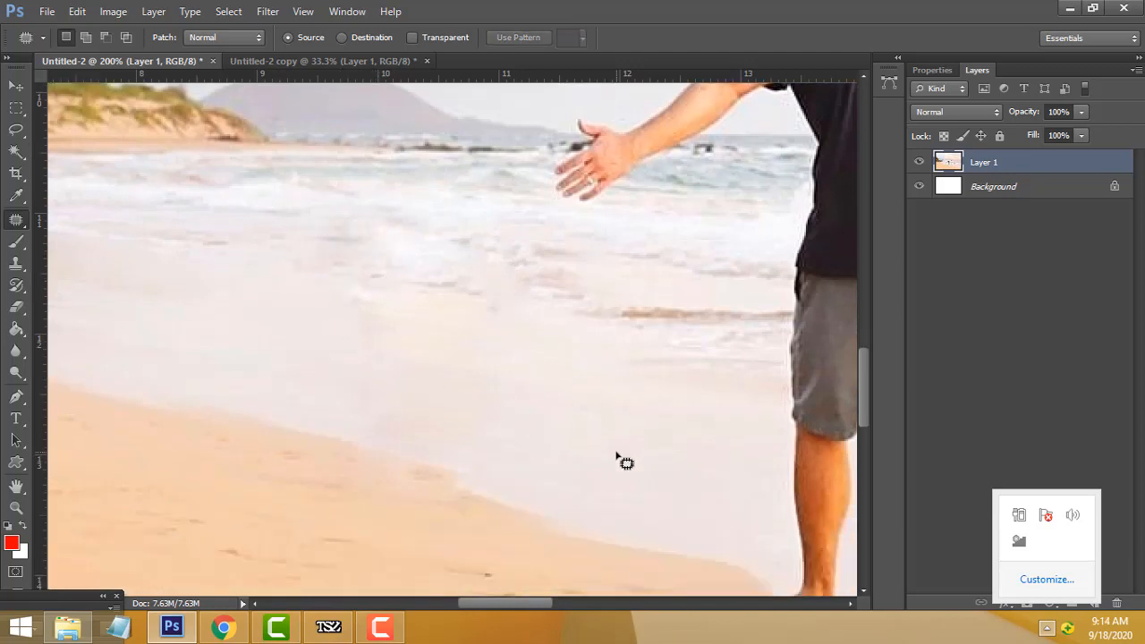
- Patch the yellowish tint on the wet sand just below the surf with clean wet sand and clear the selection
mouse_move(492, 456)
mouse_down()
mouse_move(339, 403)
mouse_move(348, 355)
mouse_move(392, 291)
mouse_move(477, 293)
mouse_move(518, 376)
mouse_move(492, 456)
mouse_up()
drag(463, 390, 301, 359)
key(ctrl+d)
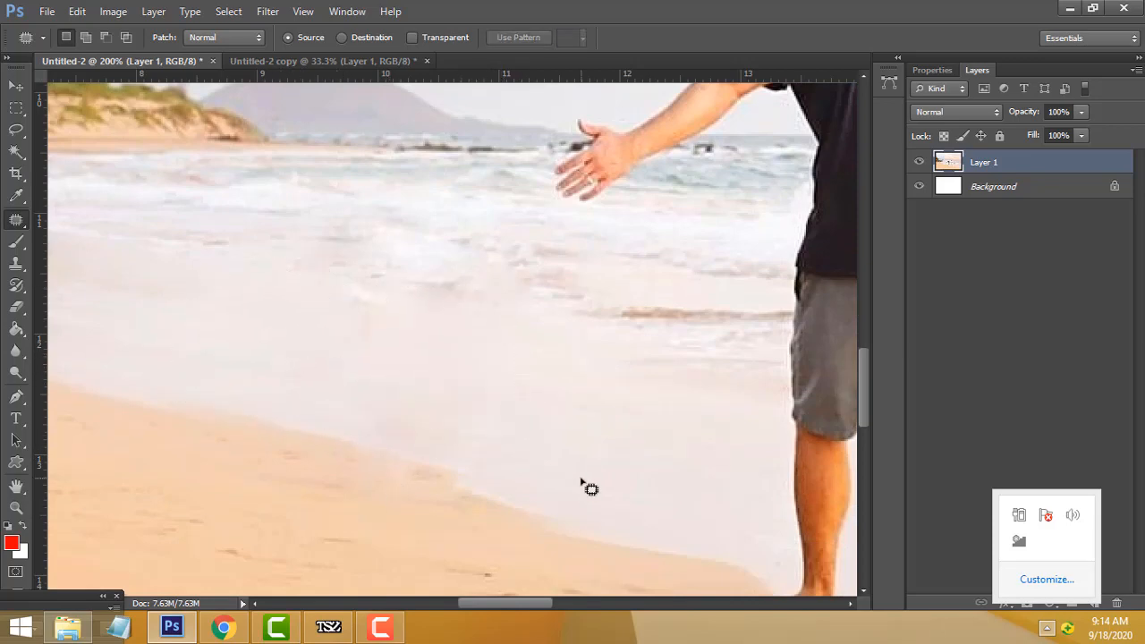
- Examine the retouched beach beside the man up close and in the whole photo, and look over the healing and Clone Stamp tools
key(ctrl+minus)
key(ctrl+minus)
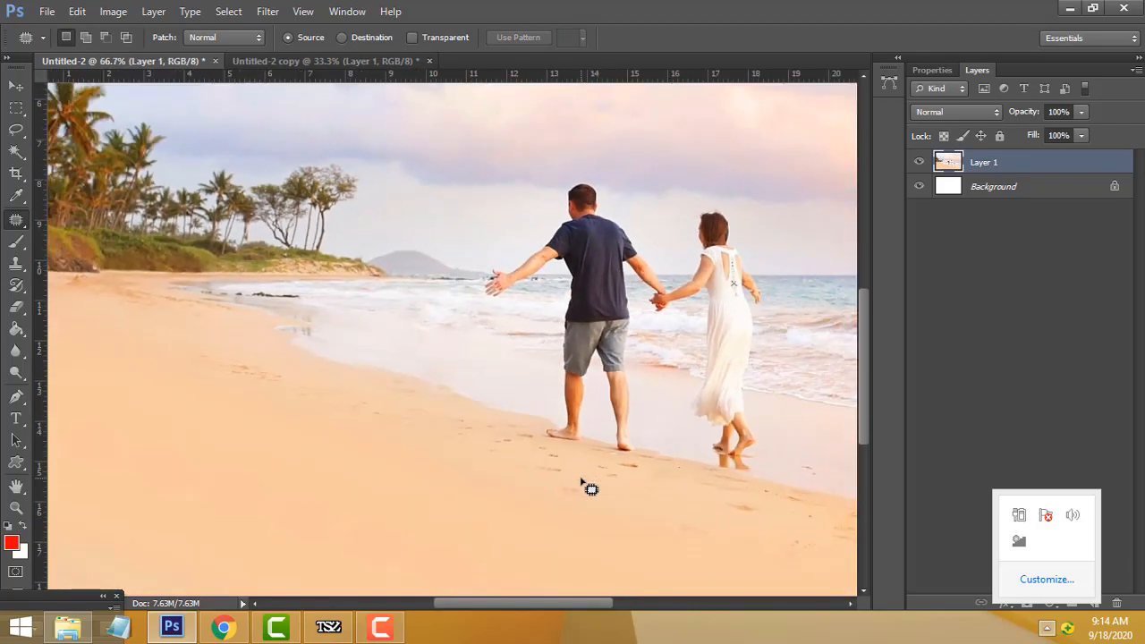
drag(562, 455, 401, 486)
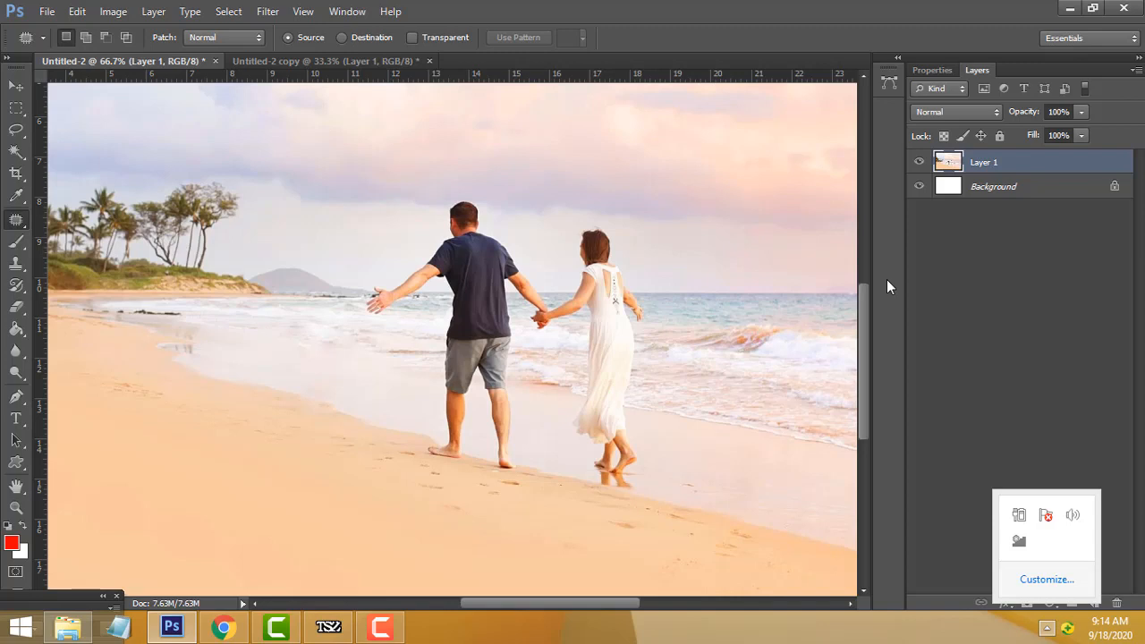
right_click(17, 219)
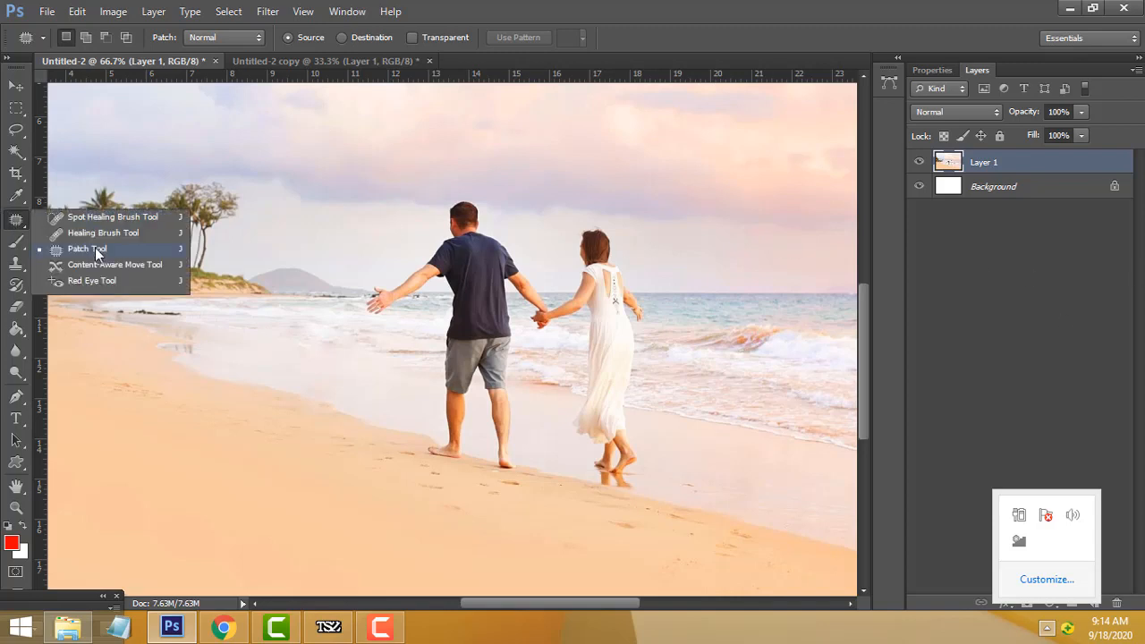
click(16, 264)
right_click(16, 265)
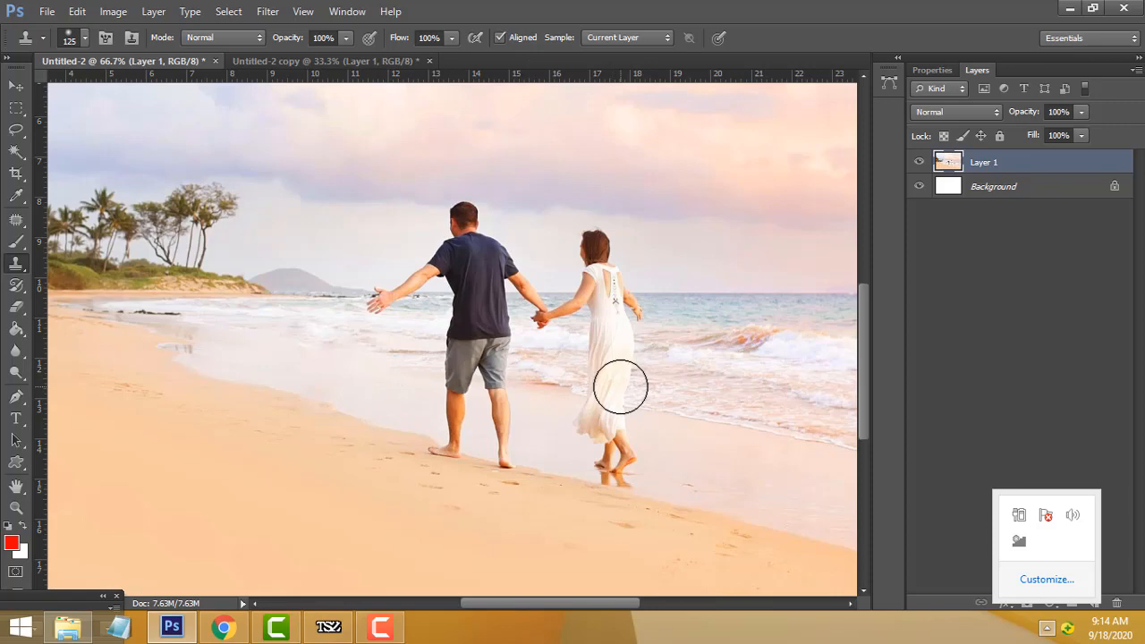
key(ctrl+plus)
key(ctrl+plus)
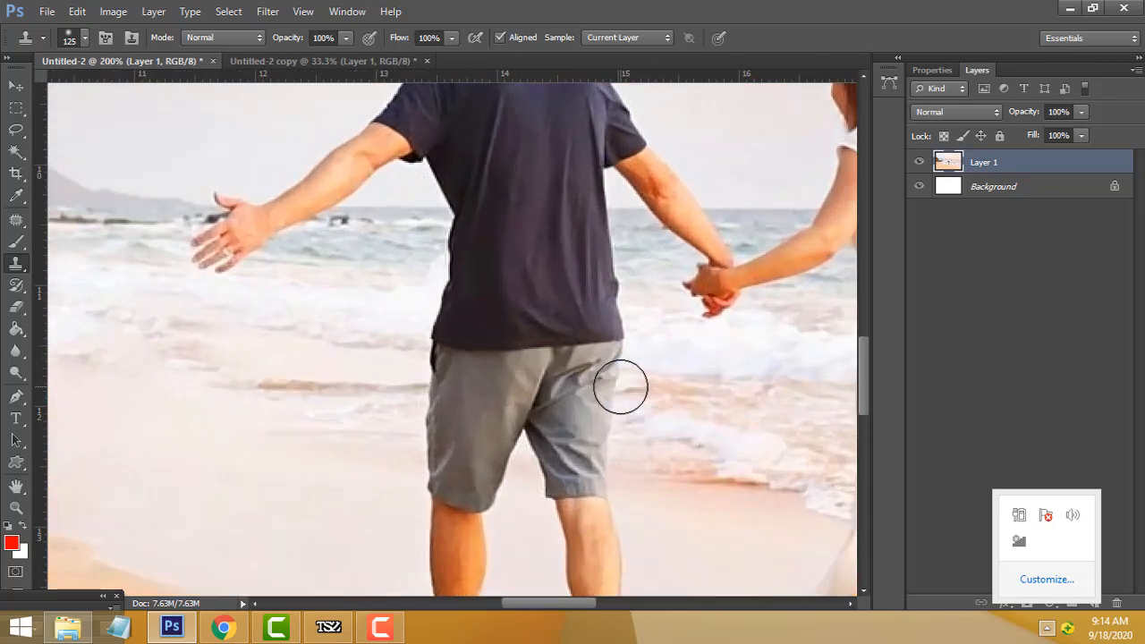
drag(407, 372, 567, 313)
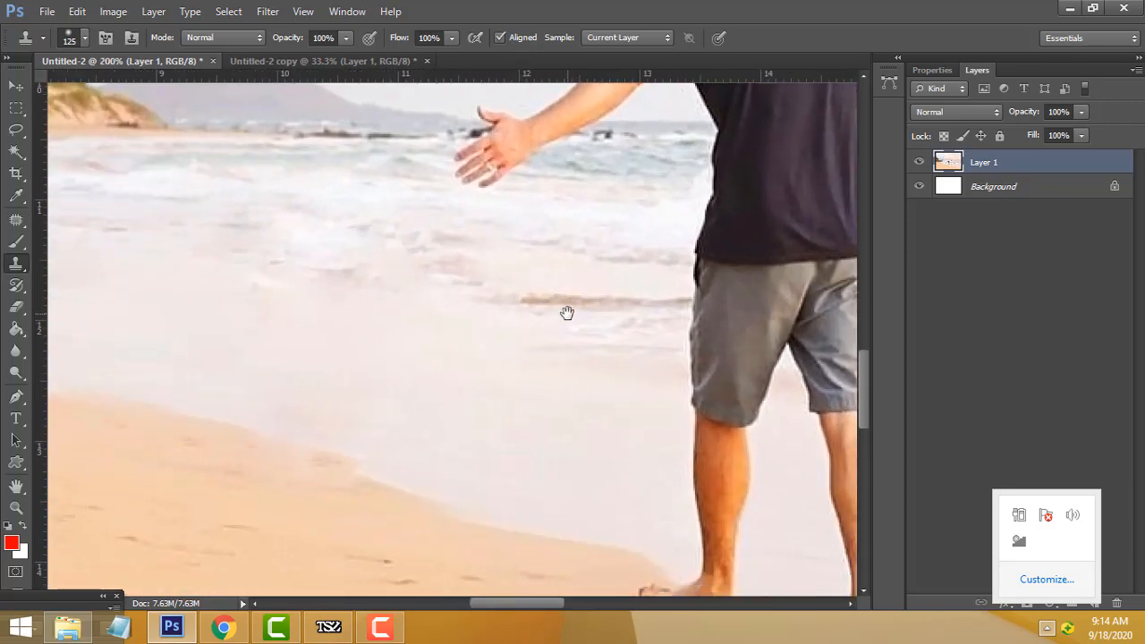
key(ctrl+minus)
key(ctrl+minus)
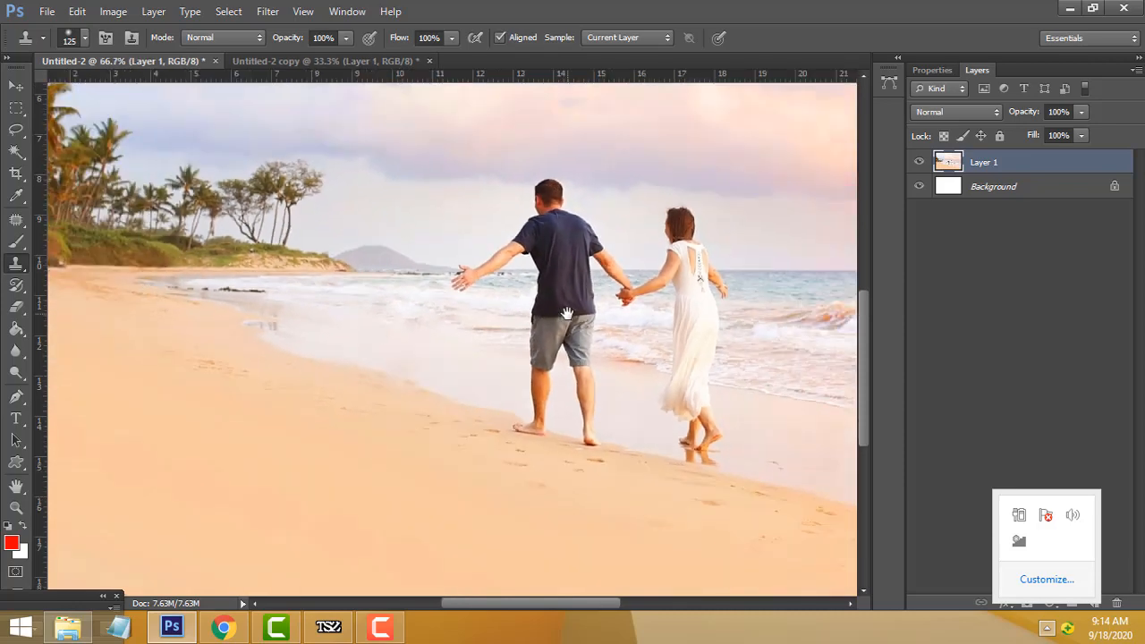
key(ctrl+minus)
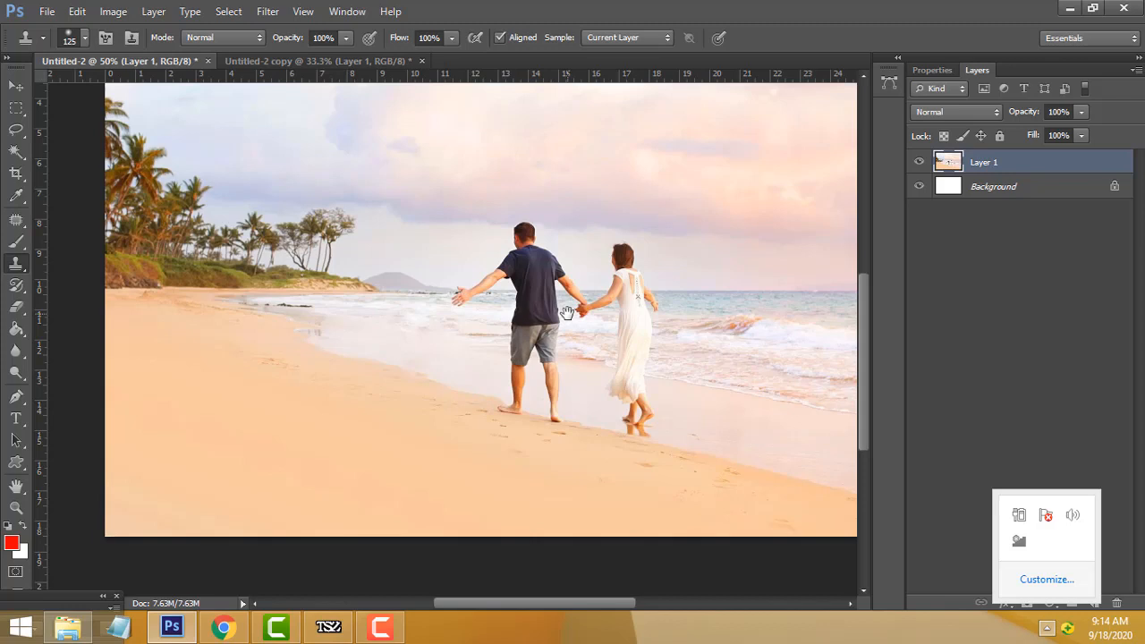
click(16, 220)
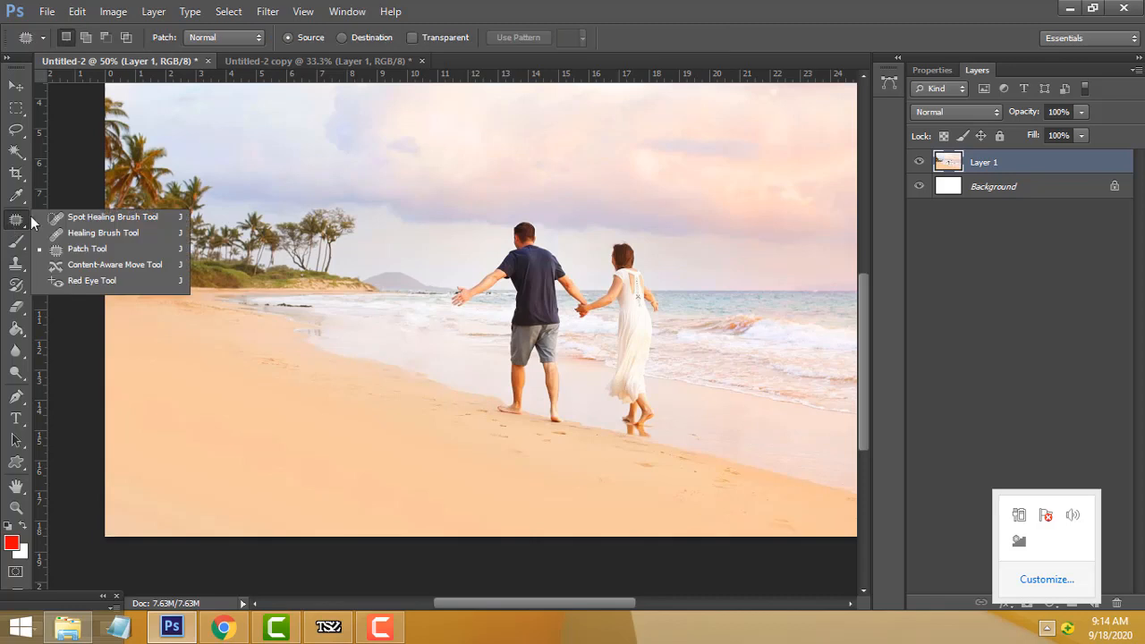